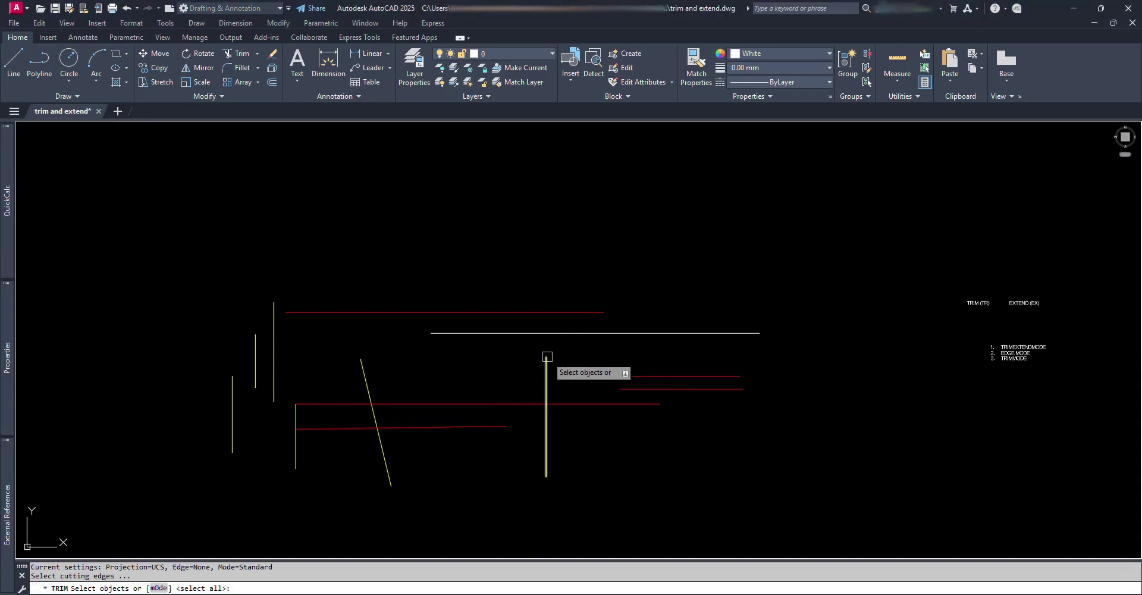
Trial-trim the slanted yellow line, then undo the trim
key("Return")
Extend the short yellow vertical line up to the white line using TRIM with all edges
left_click(547, 359, "shift")
key("Escape")
type("ex")
key("Return")
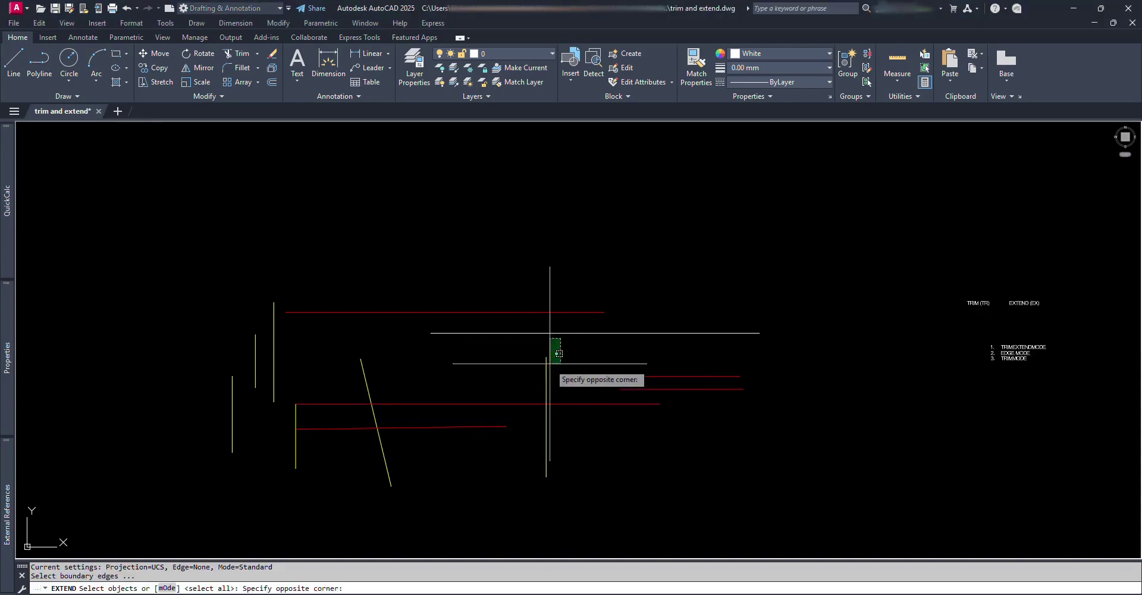
key("Return")
key("Escape")
type("tr")
key("Return")
key("Return")
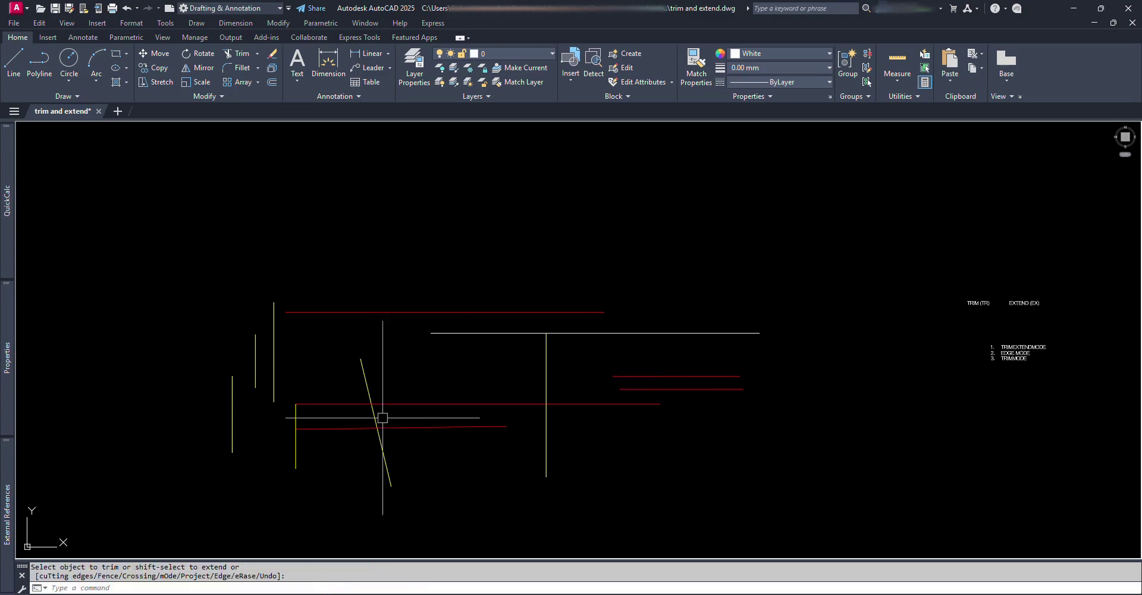
key("ctrl+z")
key("Escape")
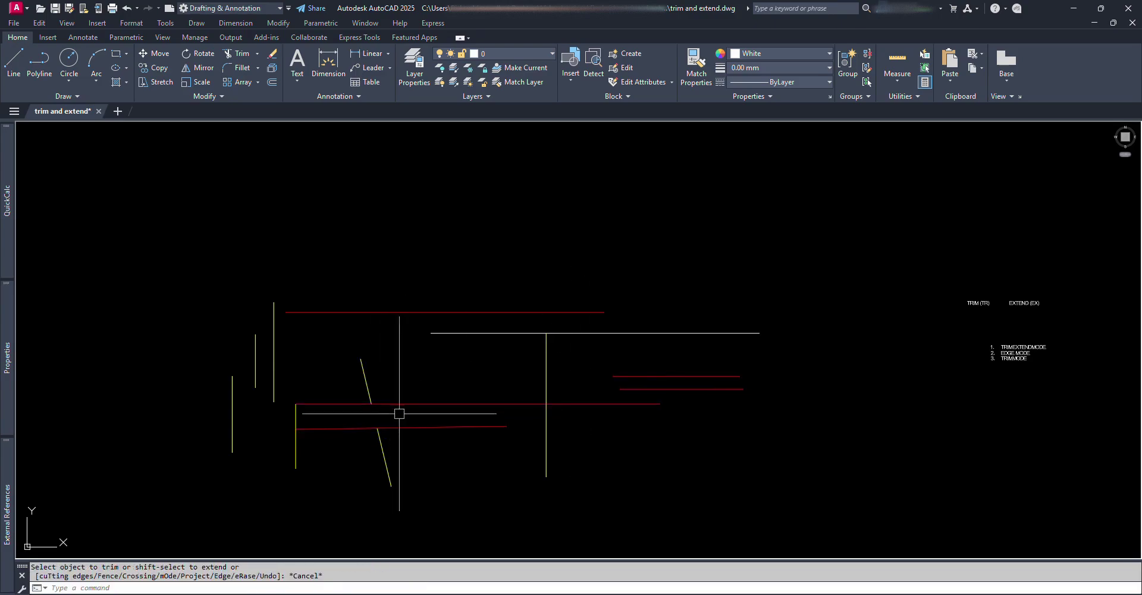
key("ctrl+z")
Zoom onto the TRIM (TR) and EXTEND (EX) titles, select both, then clear the selection
scroll(981, 464, "up", 5)
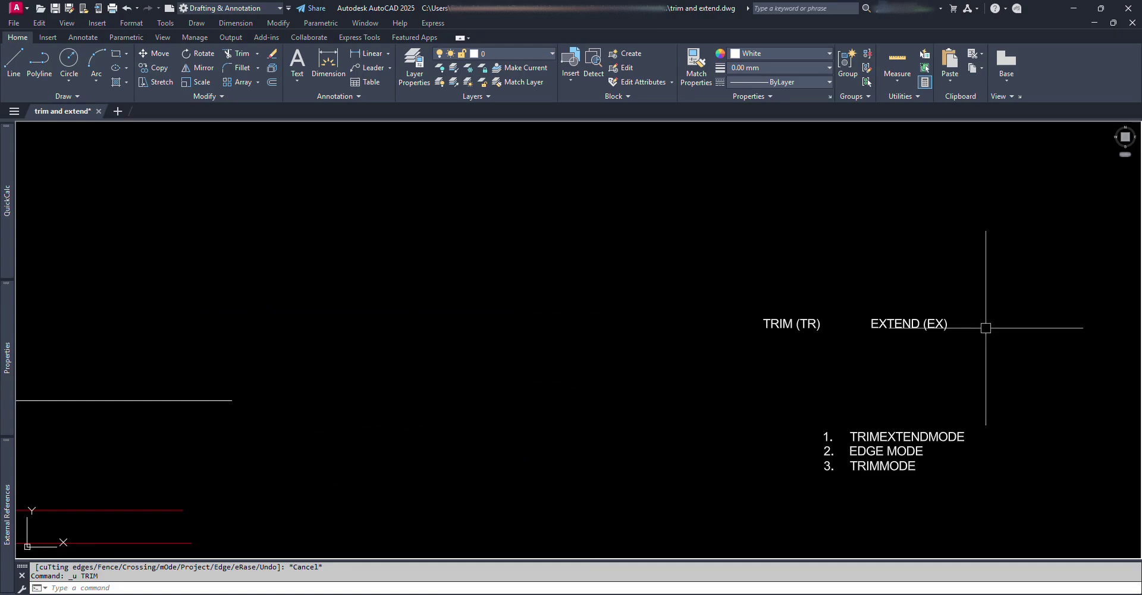
mouse_move(906, 333)
middle_mouse_down()
mouse_move(701, 398)
mouse_move(619, 441)
middle_mouse_up()
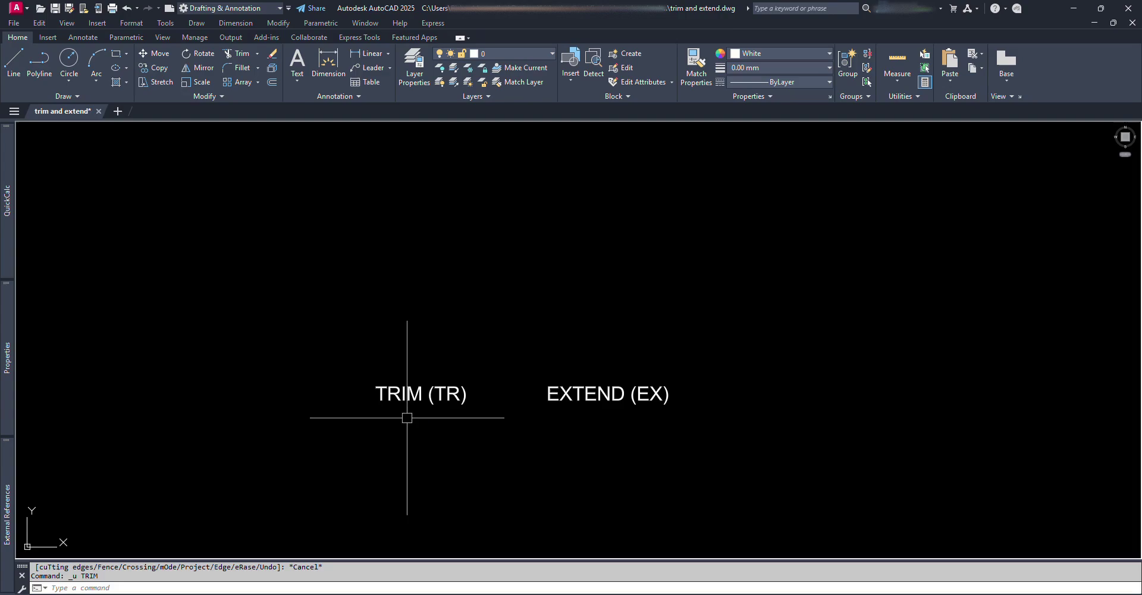
left_click(408, 395)
left_click(629, 391)
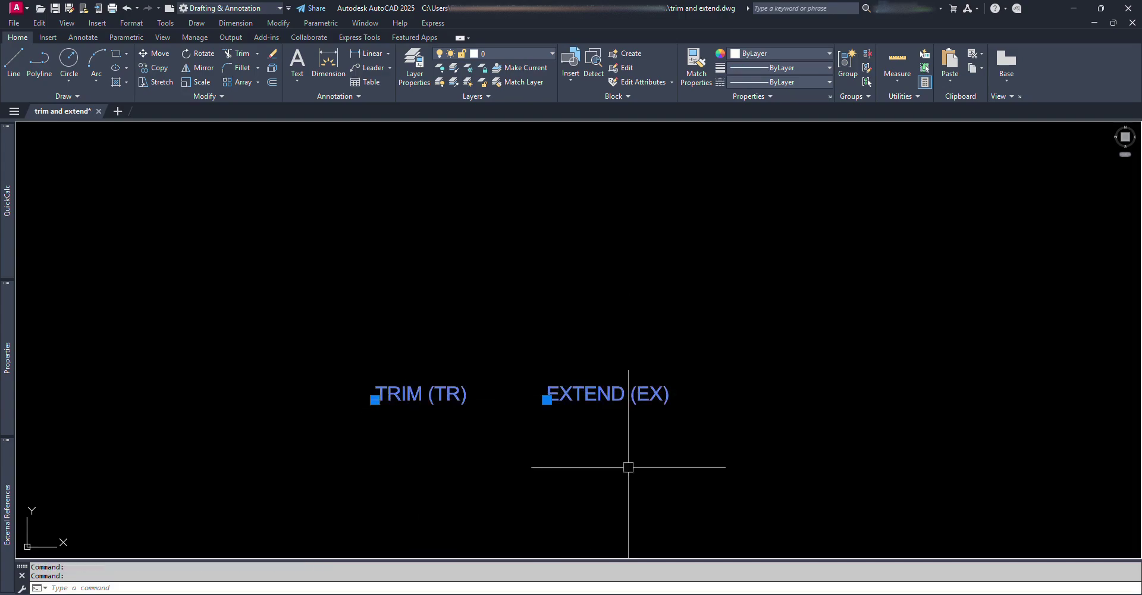
key("Escape")
scroll(518, 413, "up", 4)
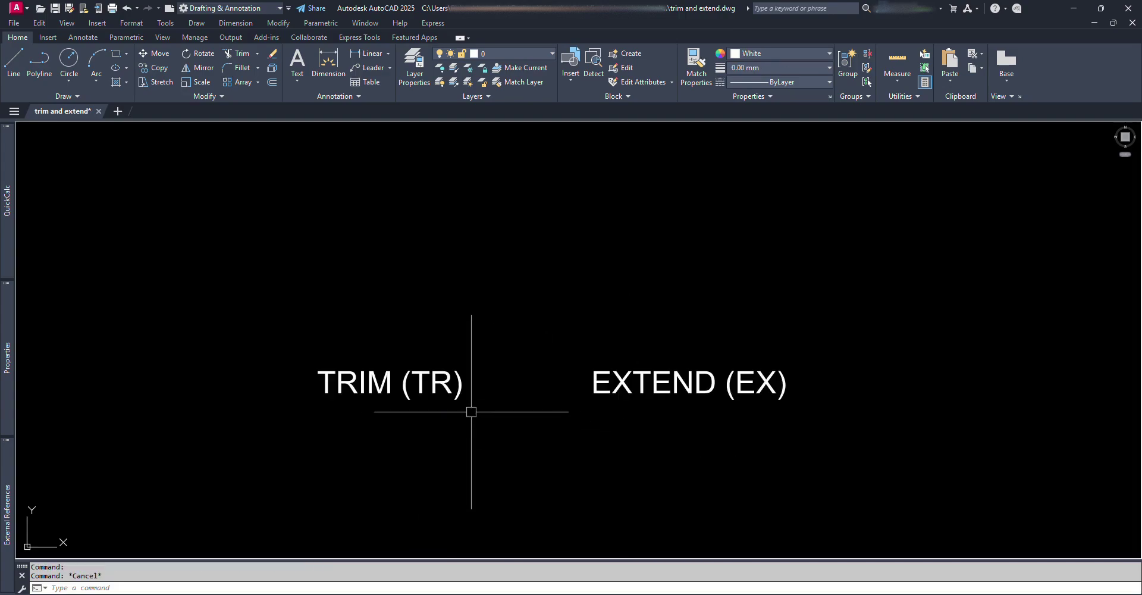
key("Escape")
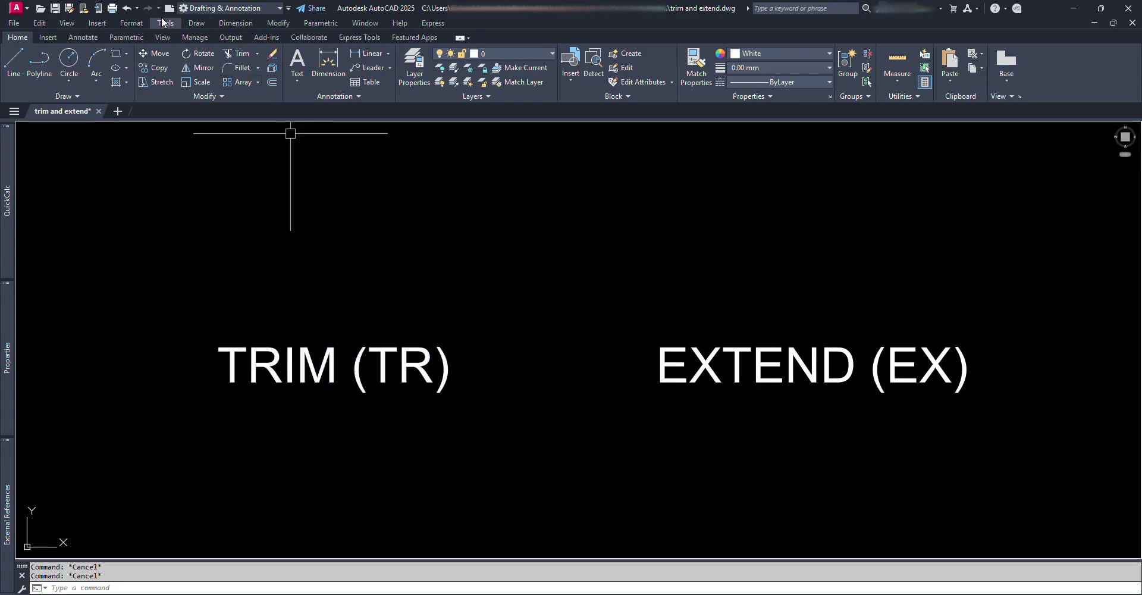
Look over the Trim/Extend split-button choices, dismiss them and zoom back to the line exercises
left_click(258, 58)
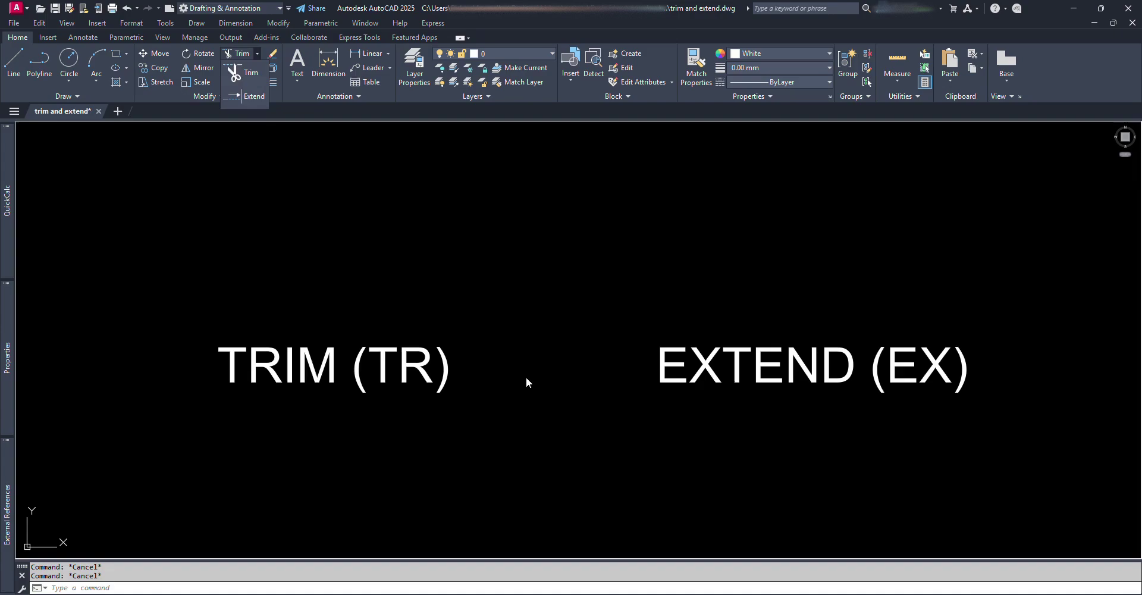
left_click(489, 419)
key("Escape")
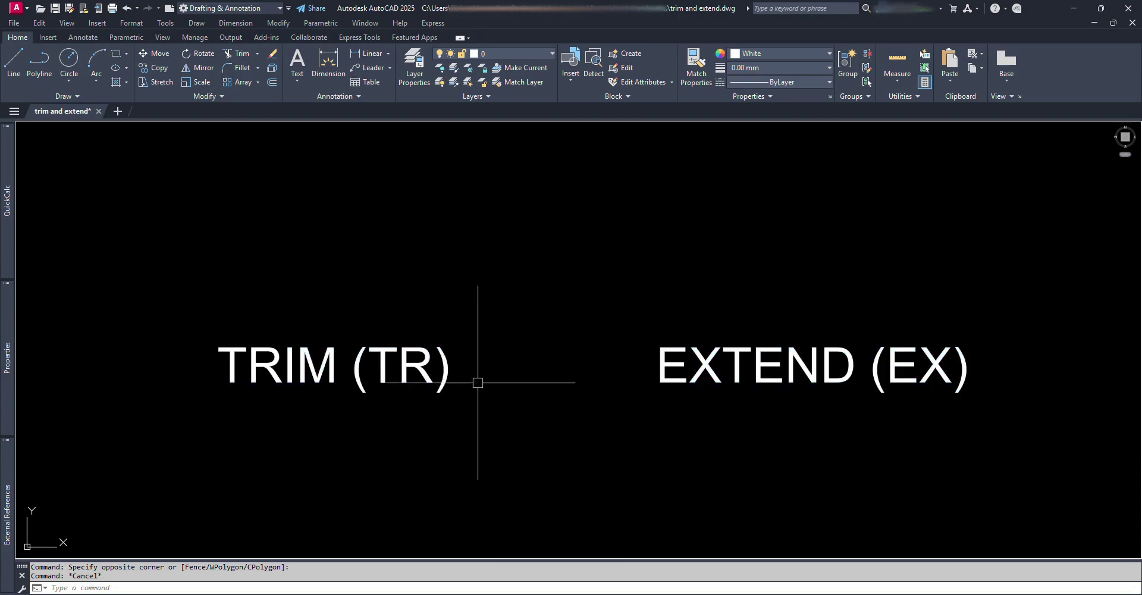
scroll(477, 380, "down", 5)
scroll(518, 346, "up", 3)
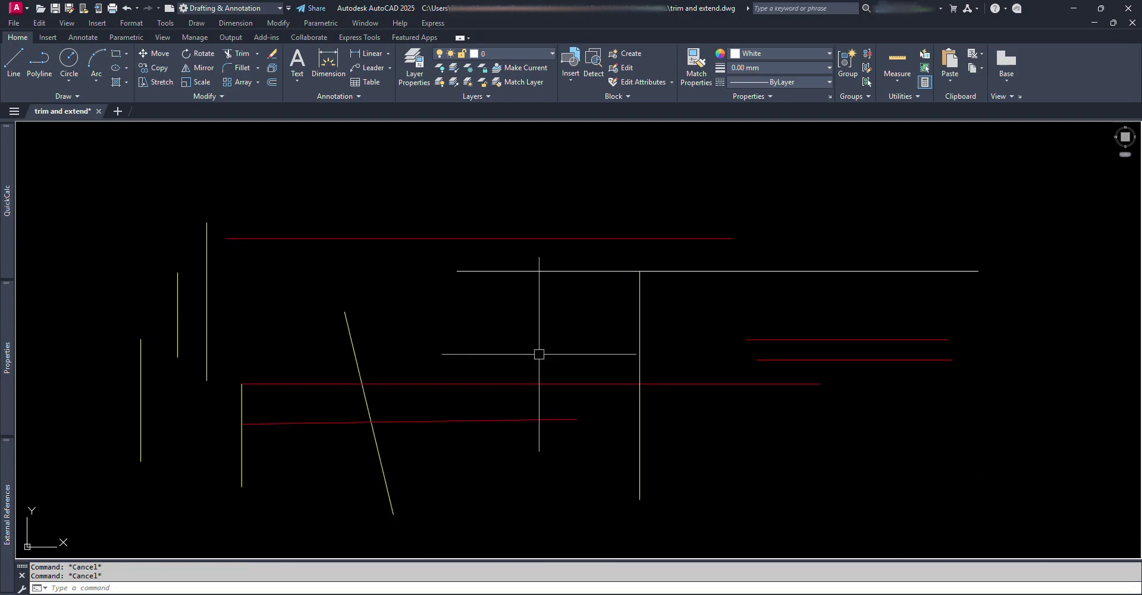
Start a trim with the long red line as cutting edge, then cancel it
type("T")
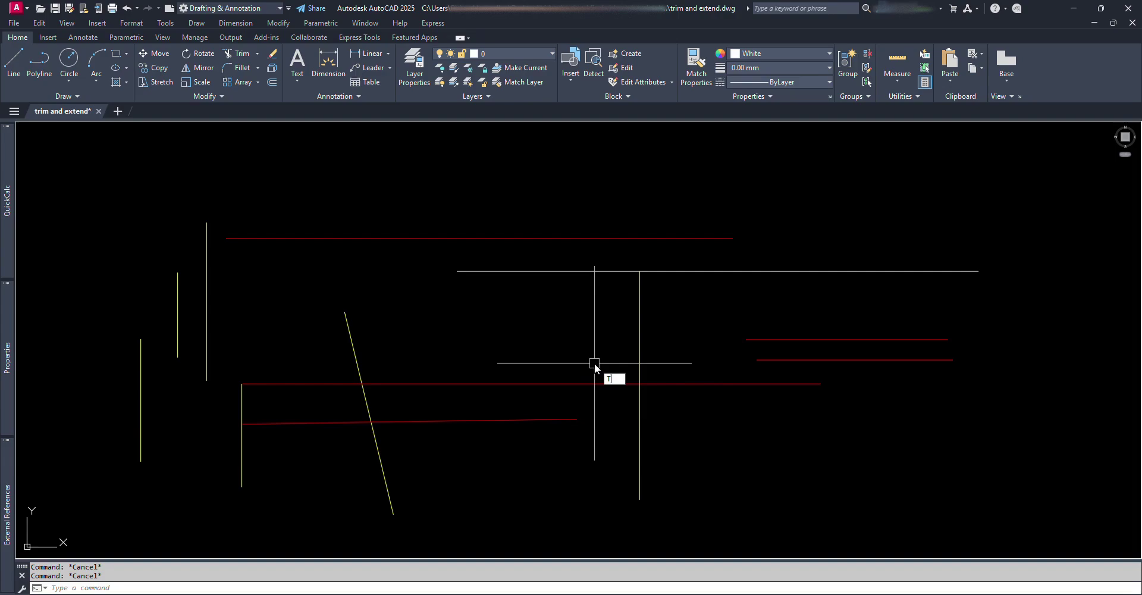
type("R")
key("Return")
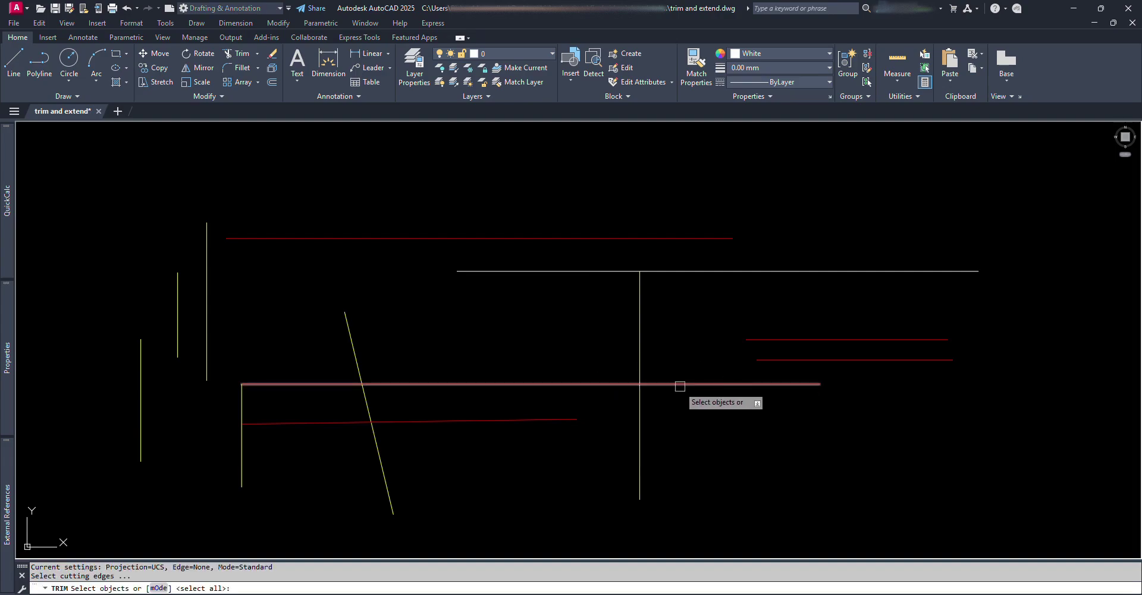
left_click(679, 385)
key("Return")
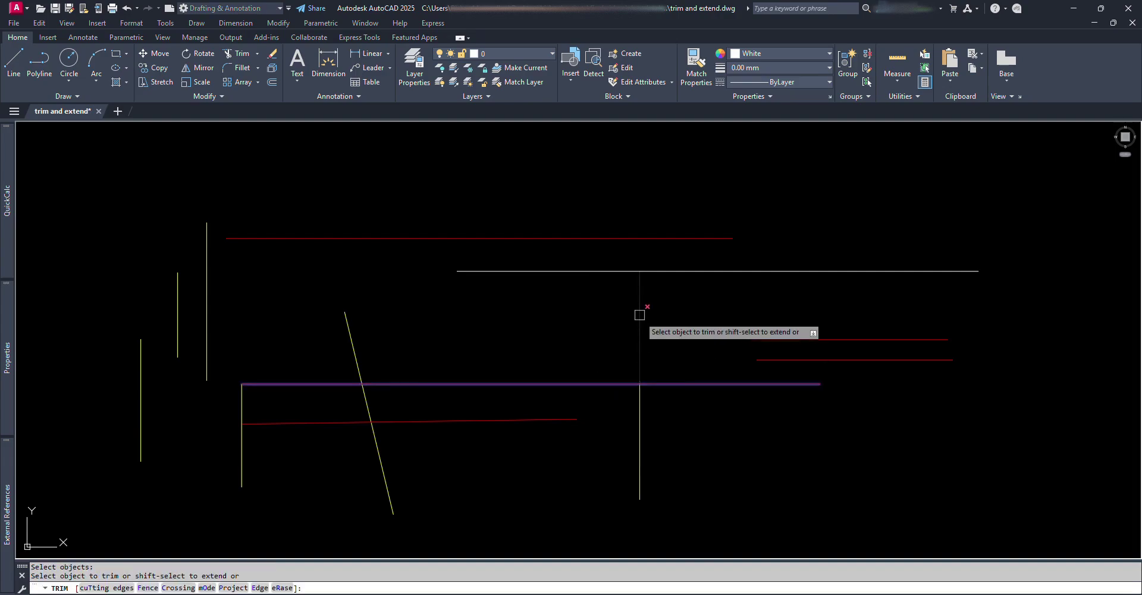
key("Escape")
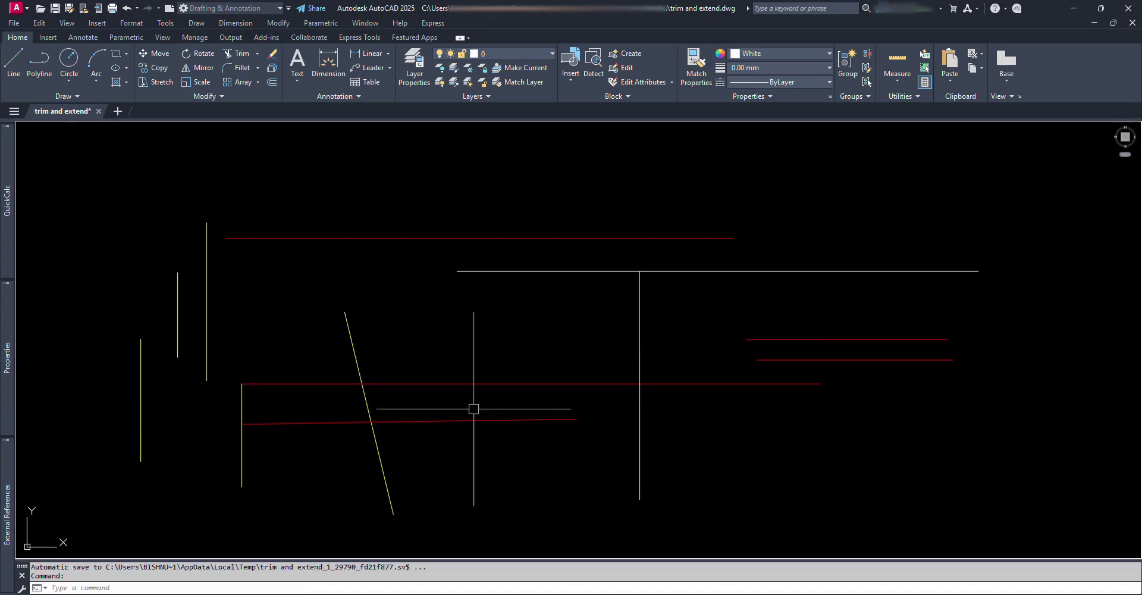
Trim the slanted yellow line above the long red line, then undo it to restore the line
key("Return")
left_click(396, 383)
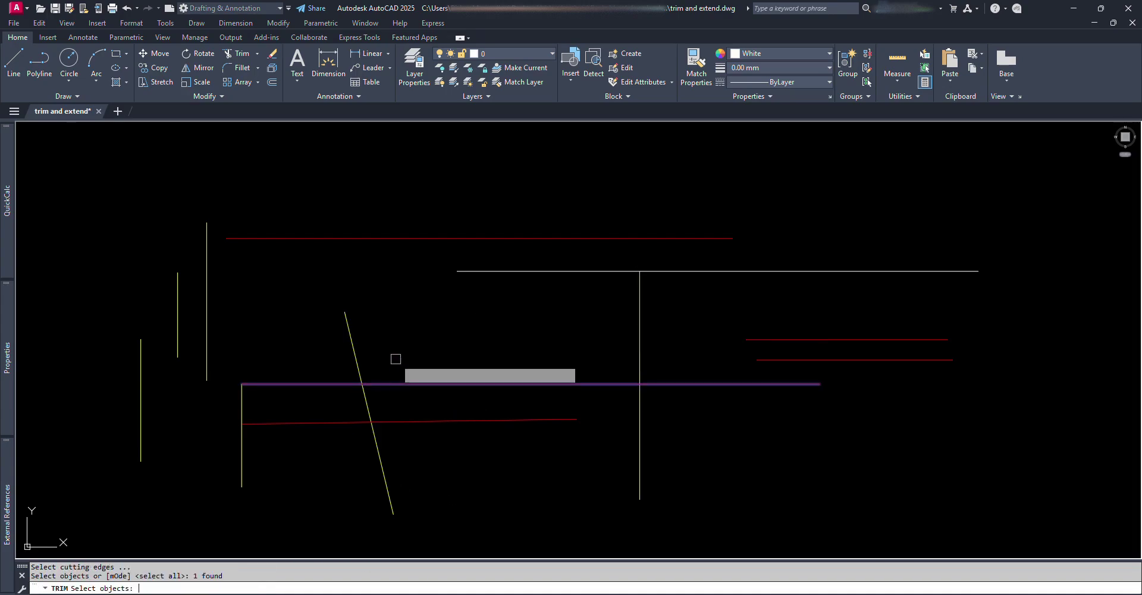
key("Return")
left_click(352, 339)
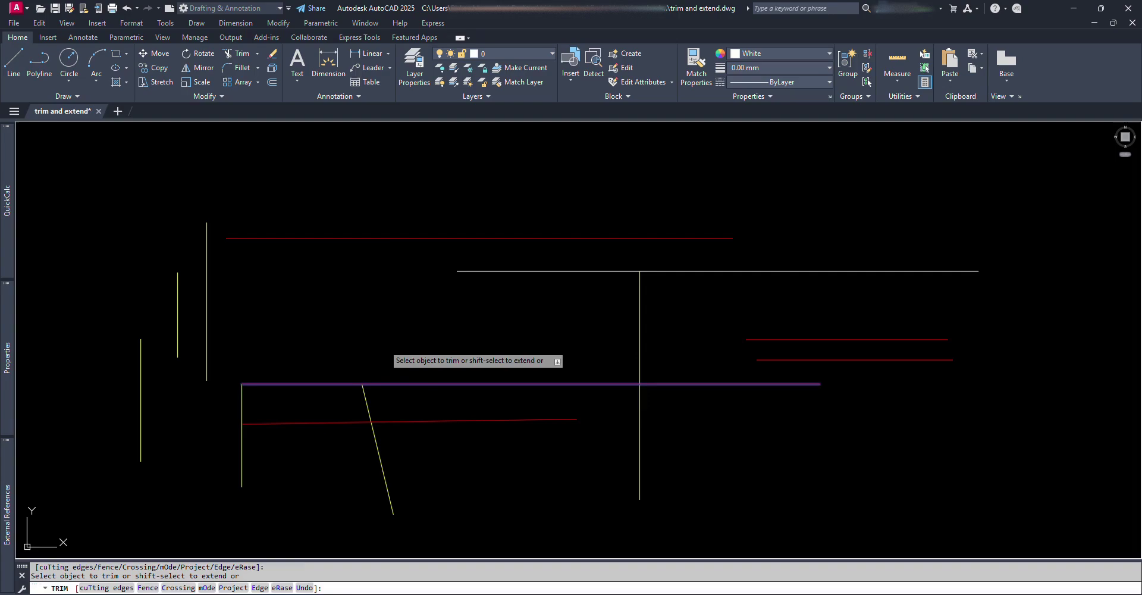
key("Return")
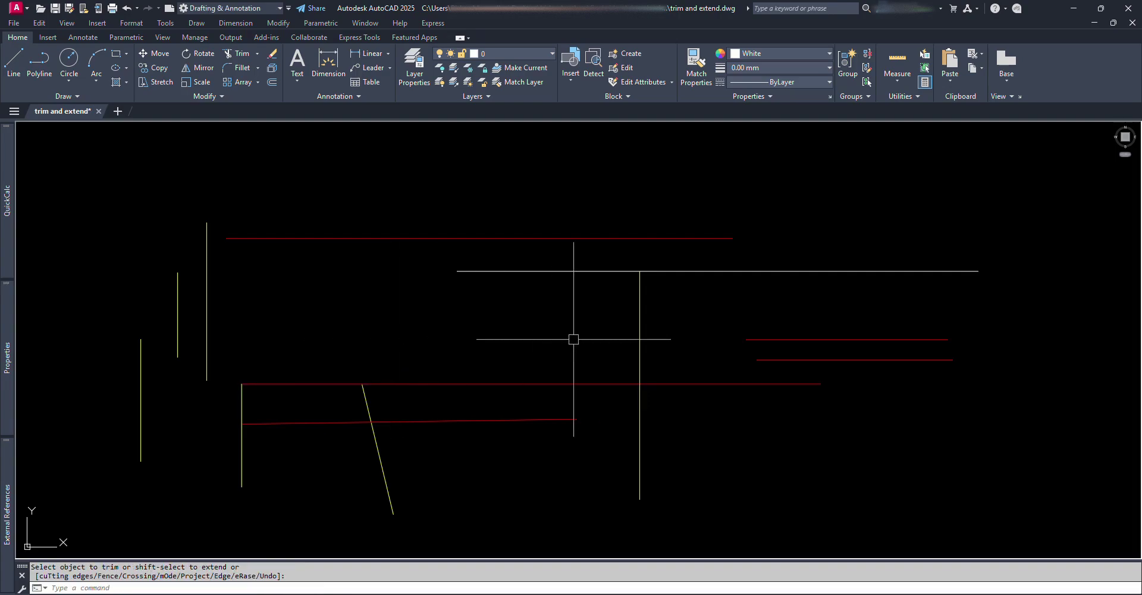
key("ctrl+z")
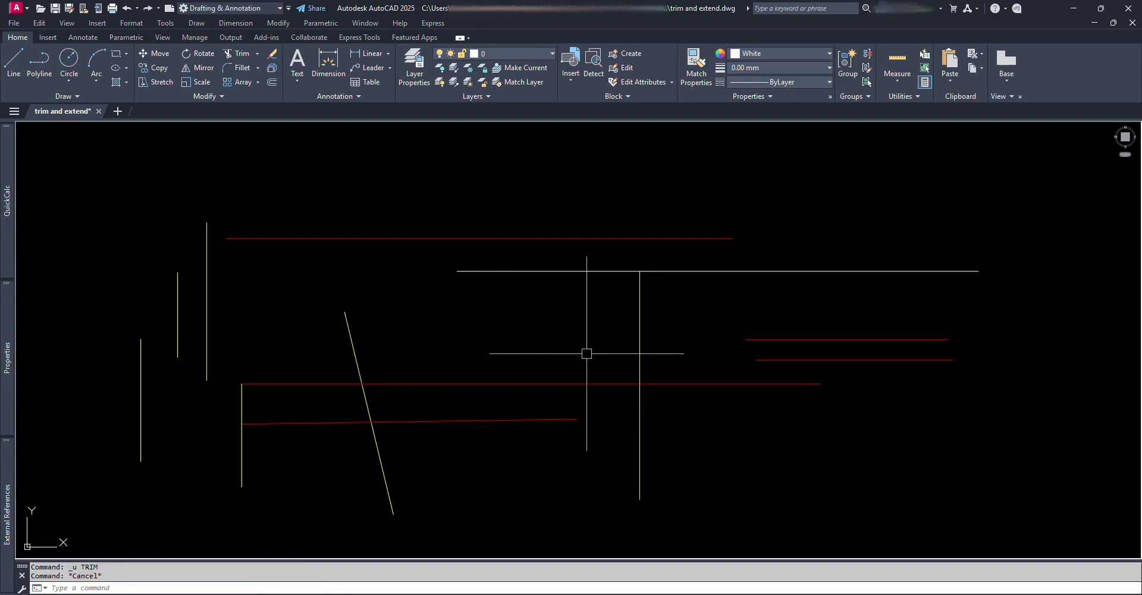
key("Escape")
middle_click_drag(778, 372, 728, 350)
With all edges as cutting edges, crossing-trim the vertical line below the red line, then undo it
type("tr")
key("Return")
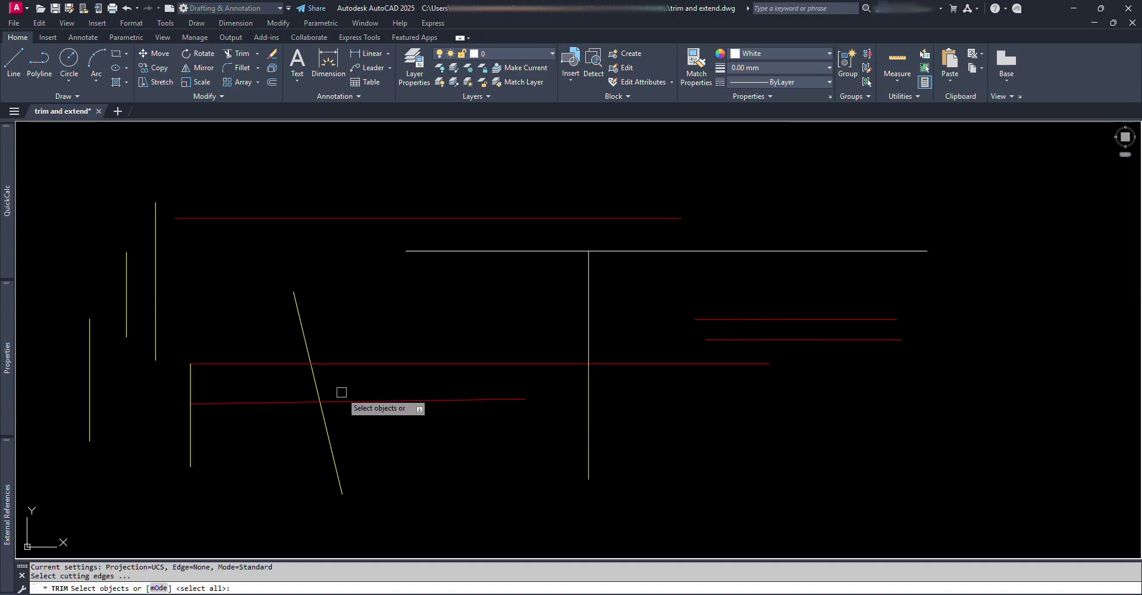
key("Return")
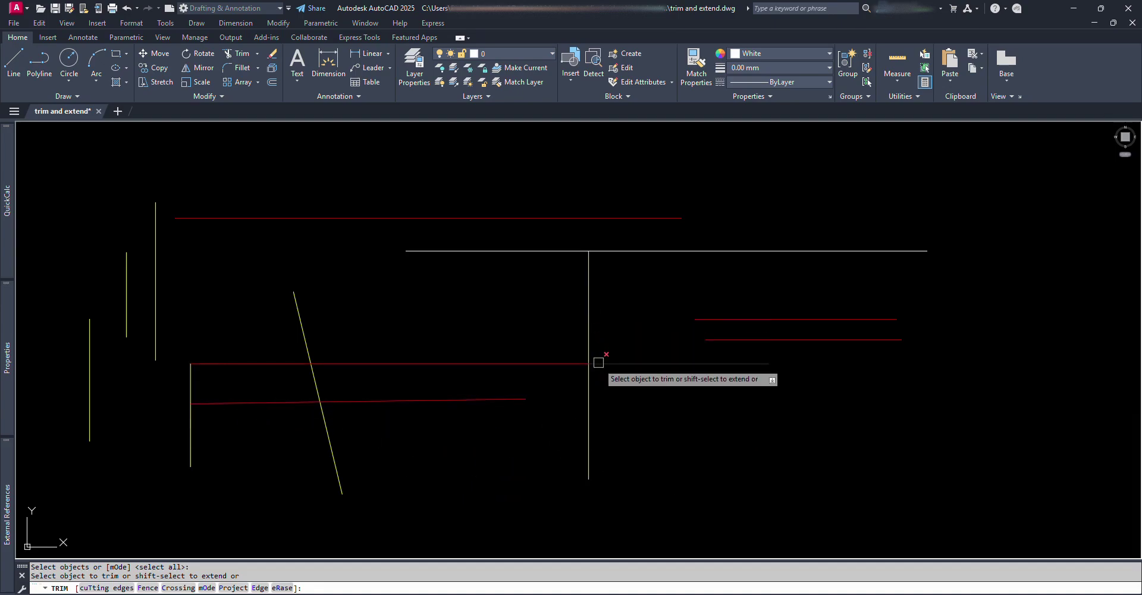
left_click(596, 400)
left_click(566, 387)
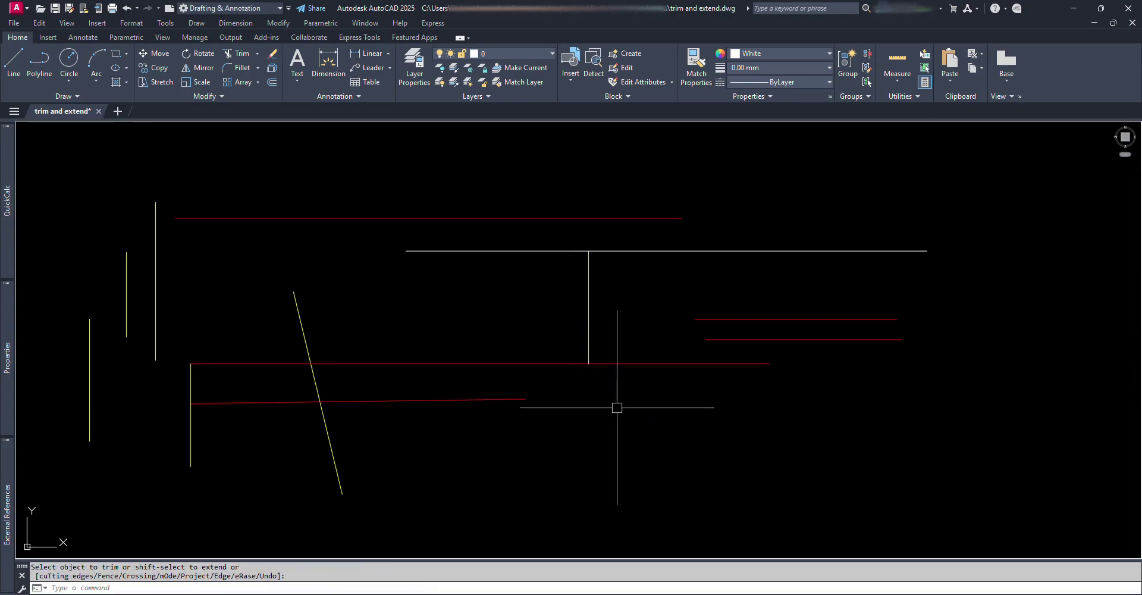
key("ctrl+z")
Rerun TRIM with all edges and cut the slanted line above the upper red line
type("tr")
key("Return")
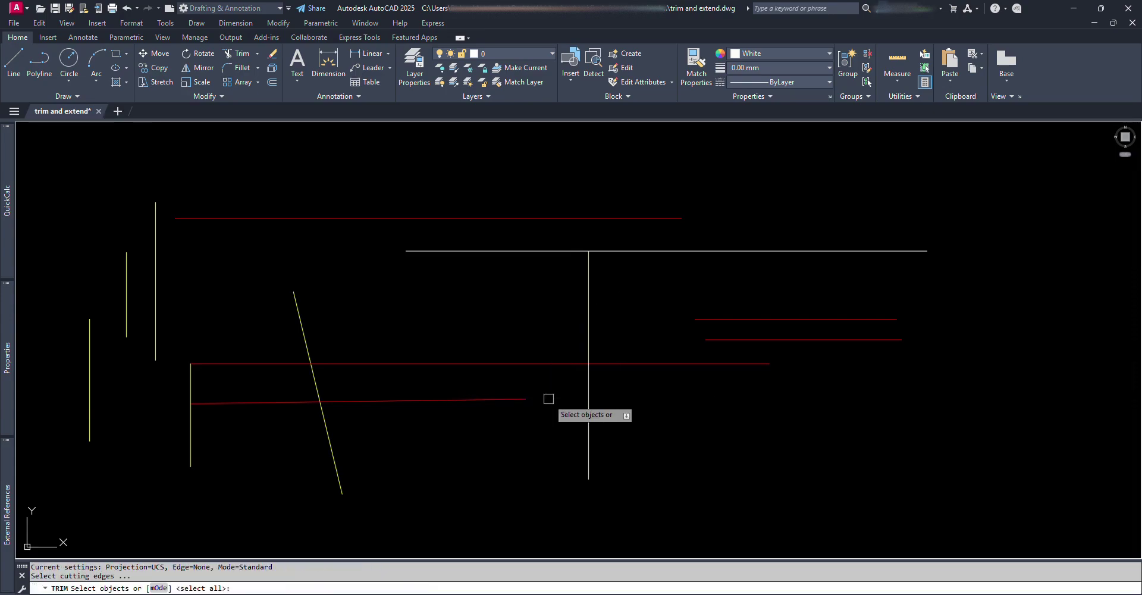
key("Return")
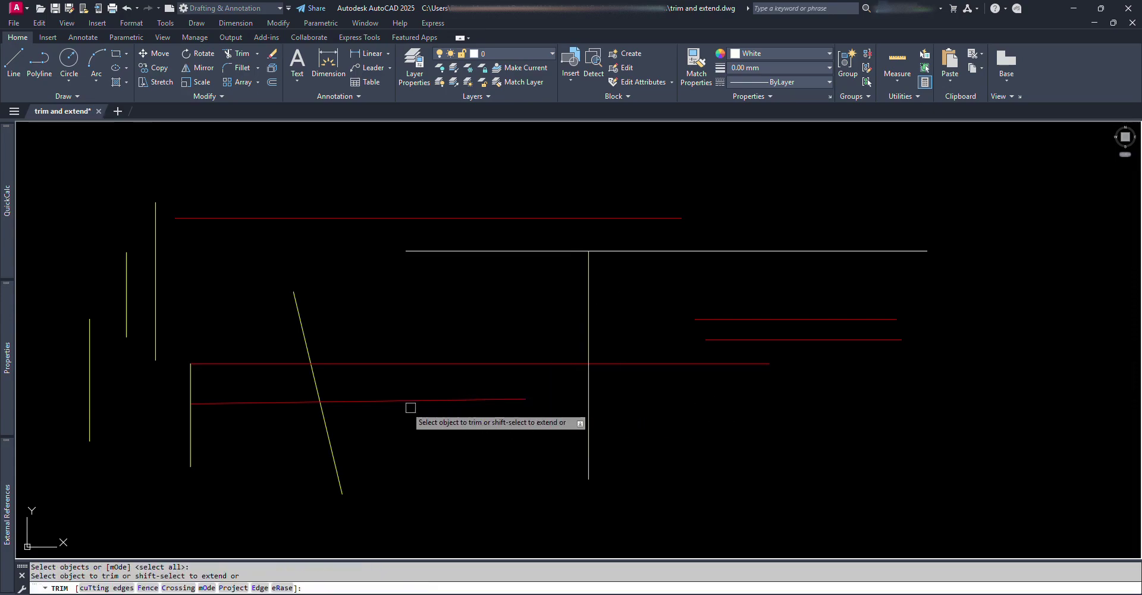
left_click(305, 327)
Trim the slanted line below the lower red line, then undo the change
left_click(330, 433)
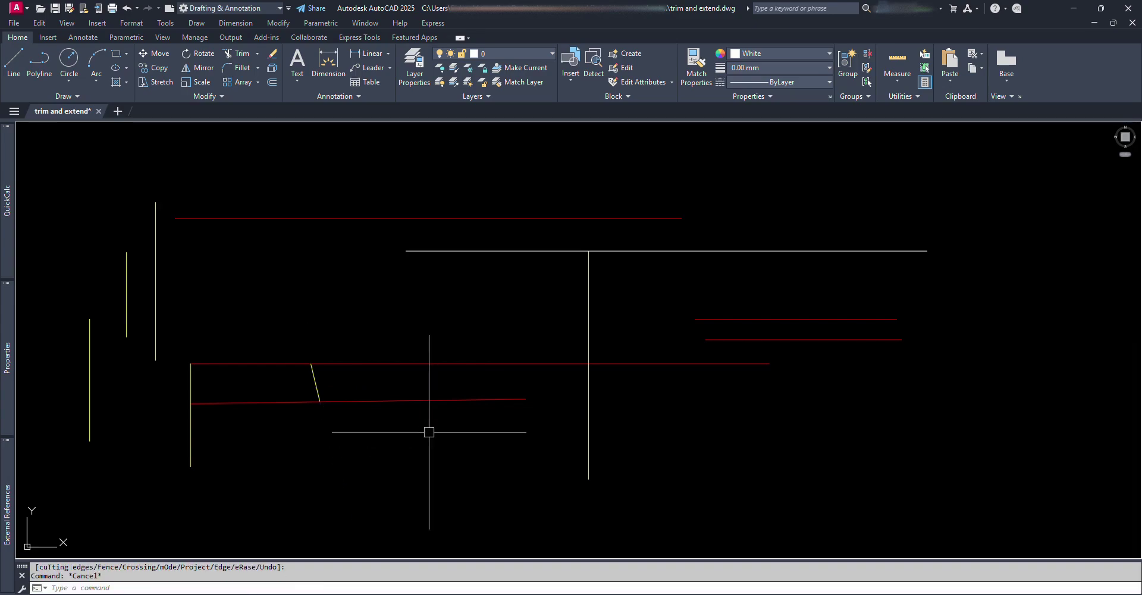
key("ctrl+z")
key("Escape")
key("ctrl+z")
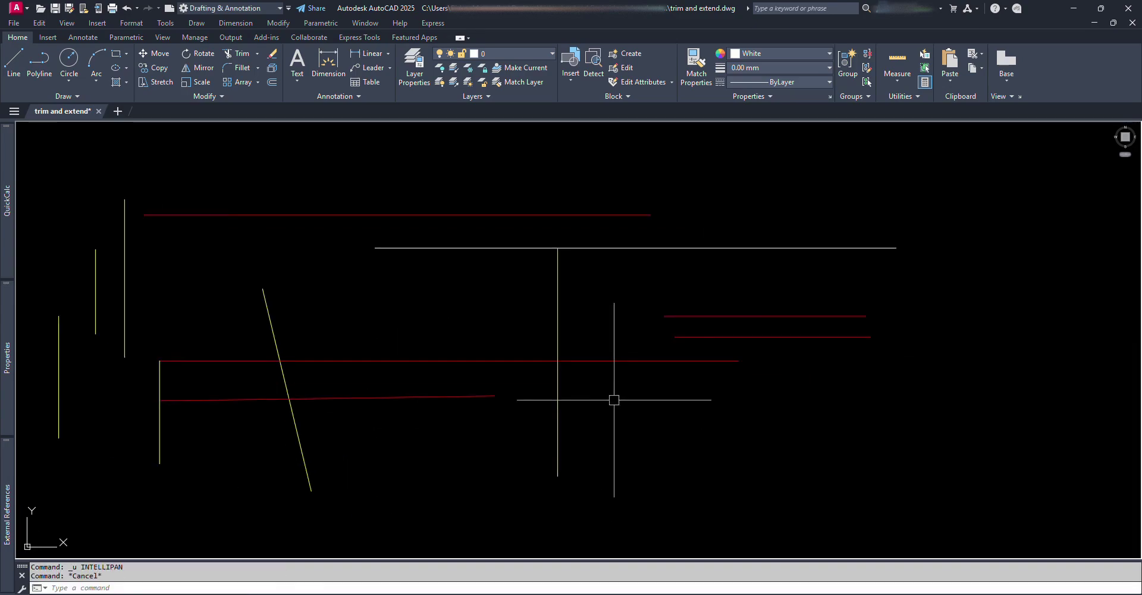
Extend the middle red line left to the leftmost yellow line as boundary
type("ex")
key("Return")
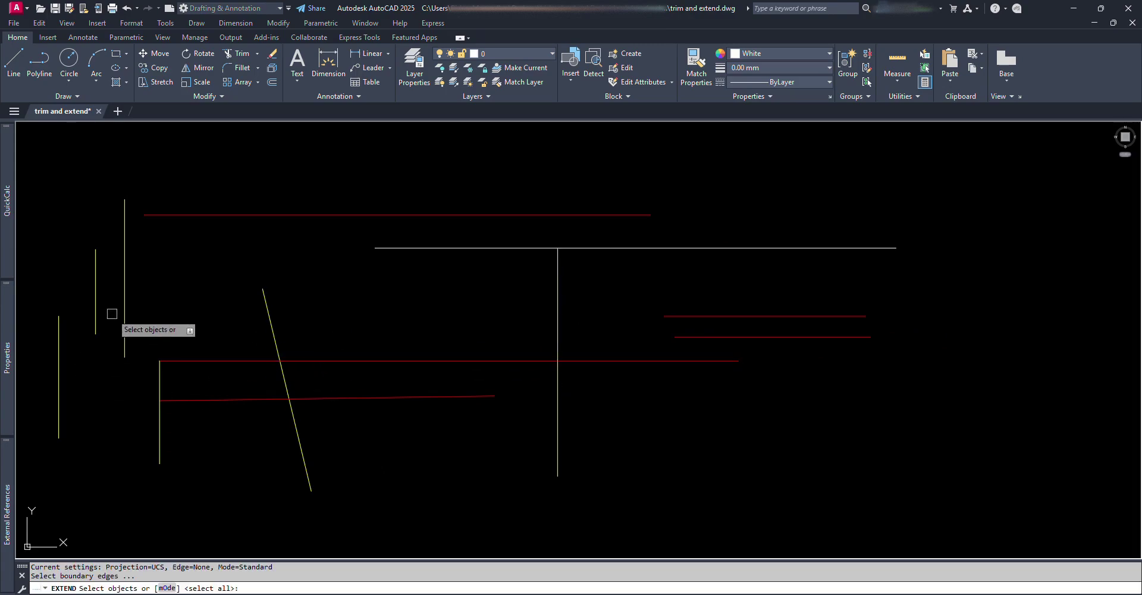
left_click(58, 353)
key("Return")
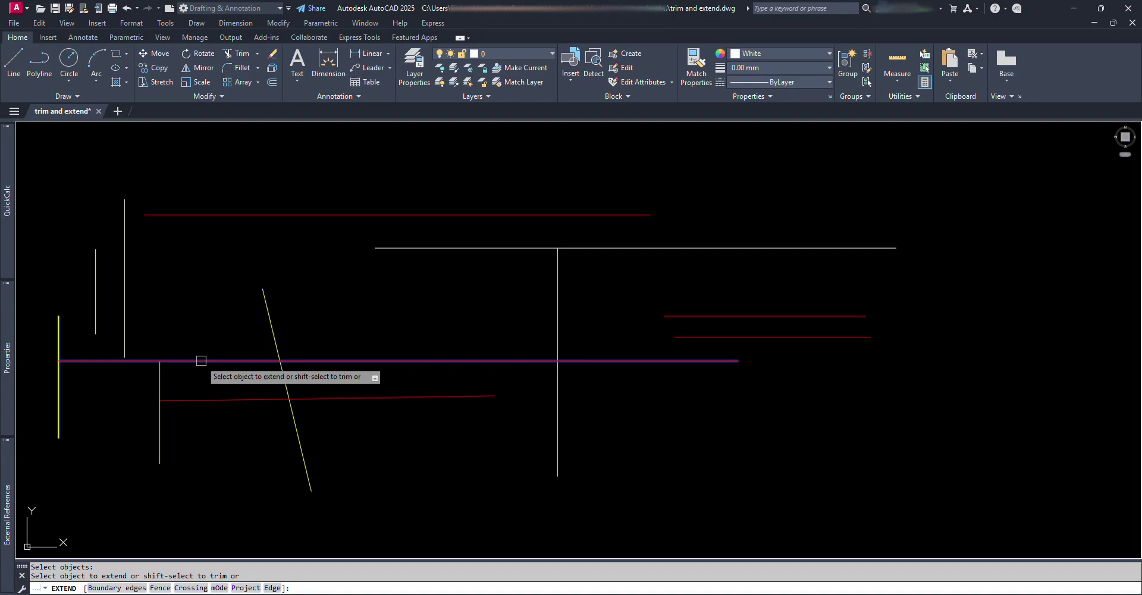
left_click(202, 360)
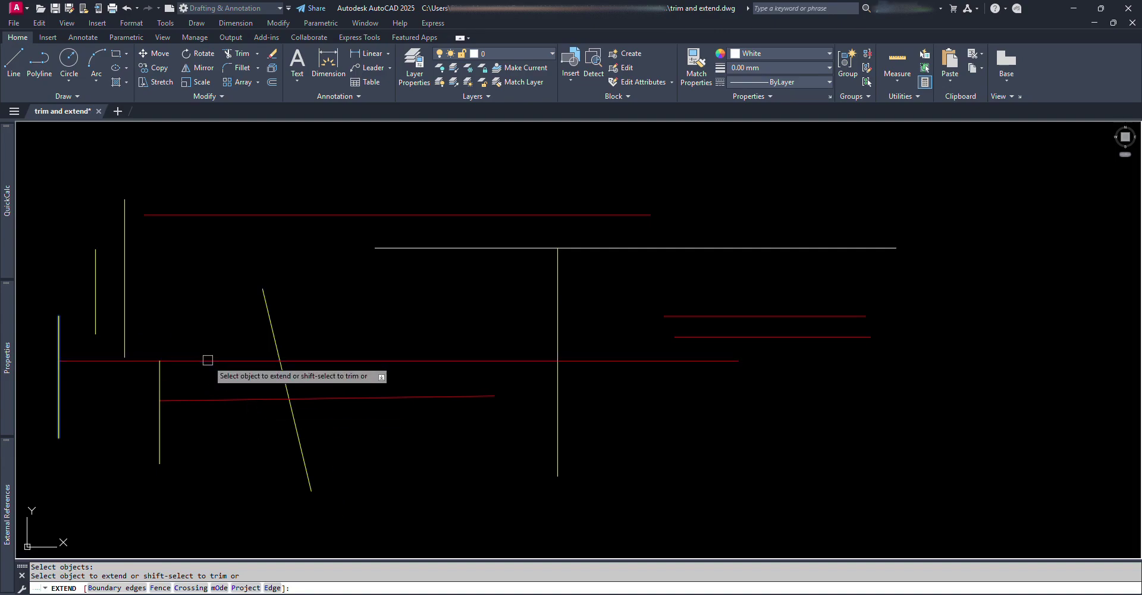
key("Escape")
Extend the slanted yellow line up to the top red line
type("ex")
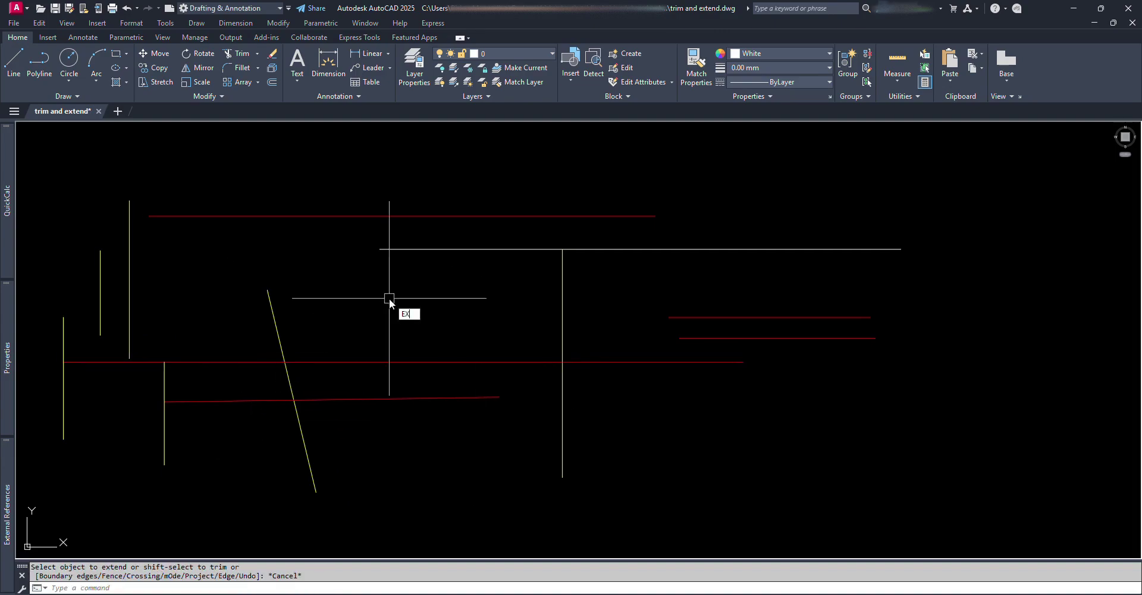
key("Return")
left_click(296, 216)
key("Return")
left_click(272, 301)
key("Escape")
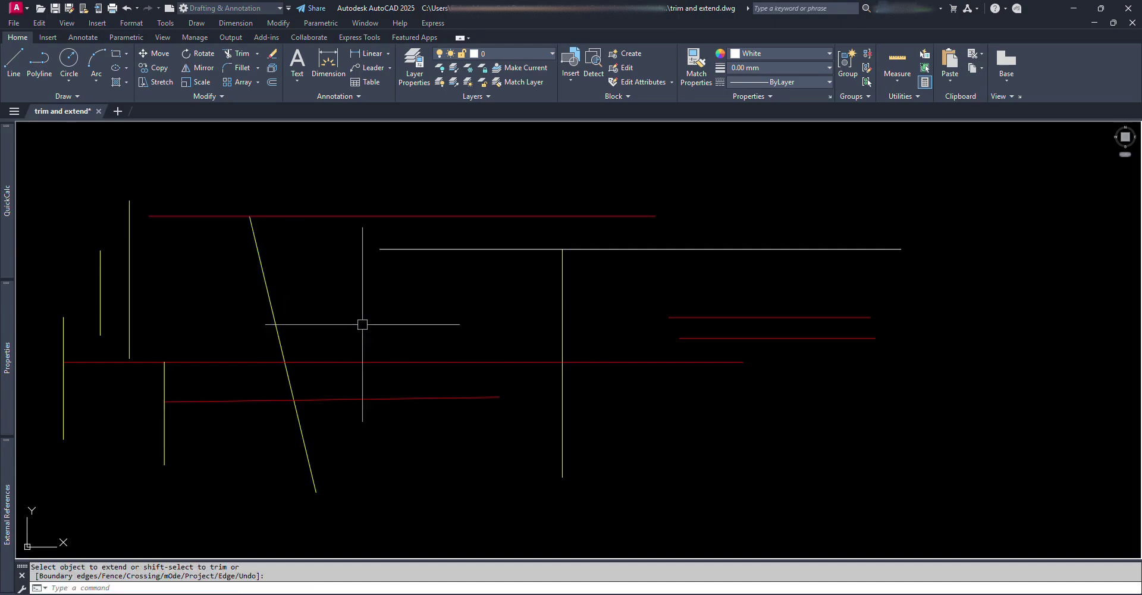
type("ex")
key("Return")
Extend the upper right red line left to the short yellow line boundary
left_click(99, 291)
key("Return")
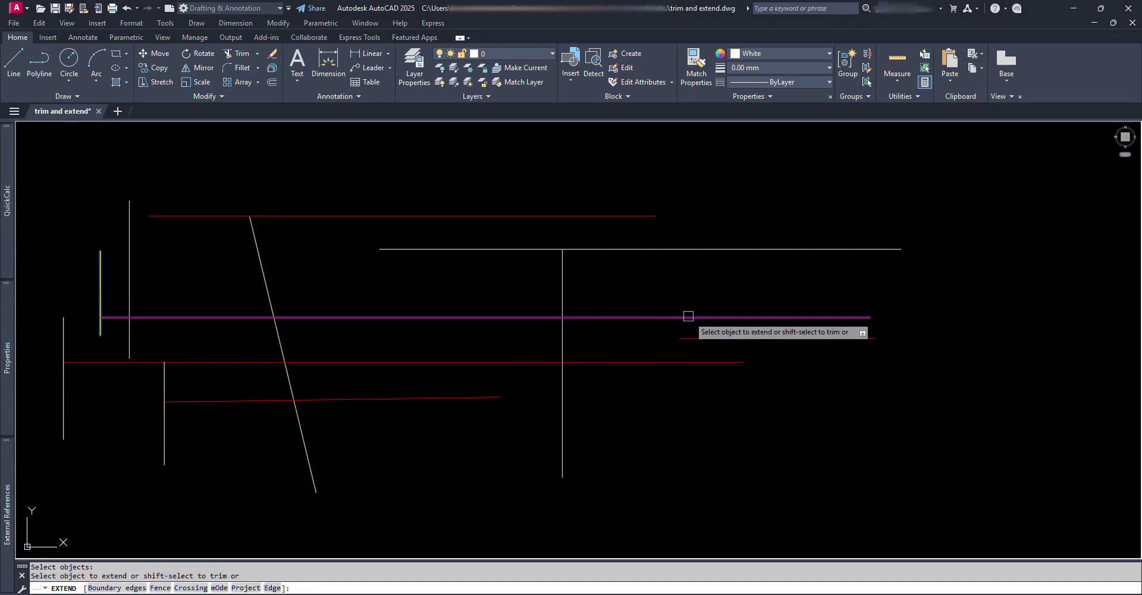
left_click(688, 317)
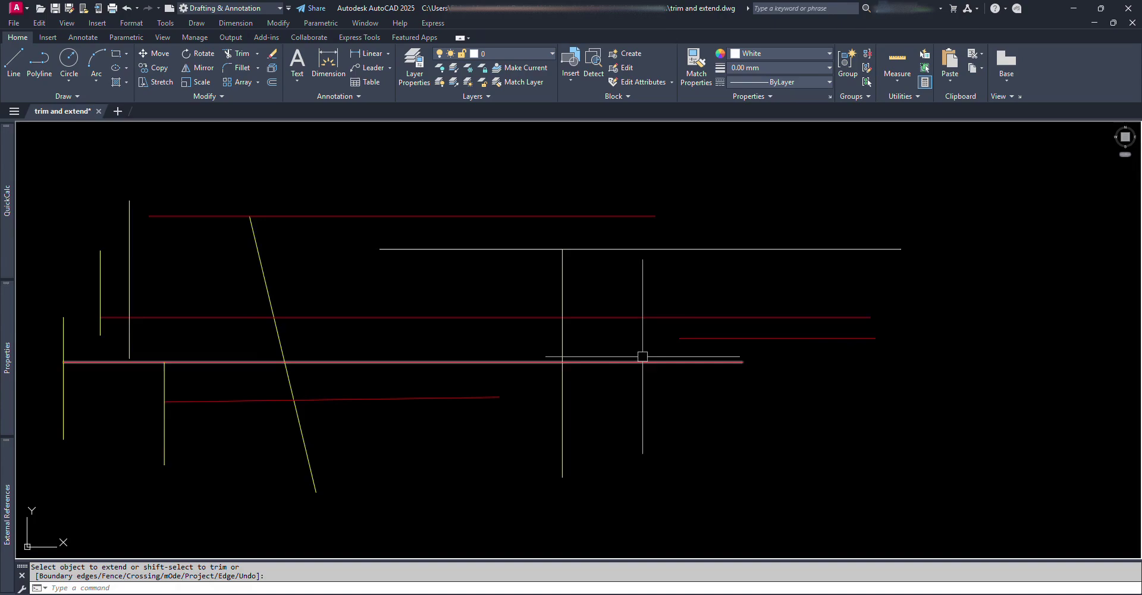
middle_click_drag(642, 354, 611, 353)
With all objects as boundaries, extend the lower right red line to the vertical, then on to the slanted line
key("Escape")
type("ex")
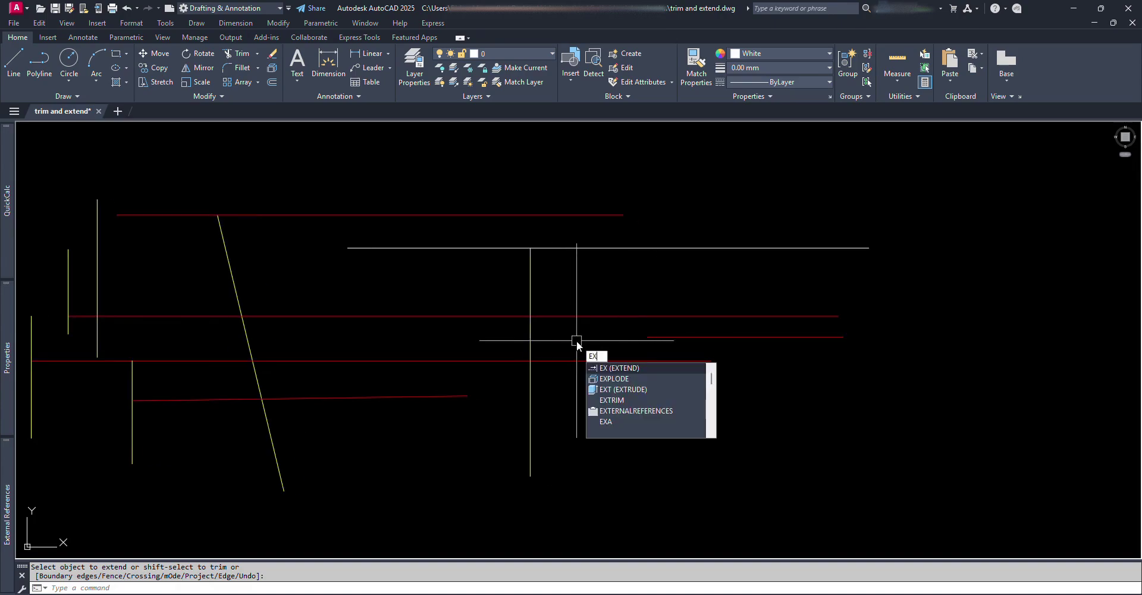
key("Return")
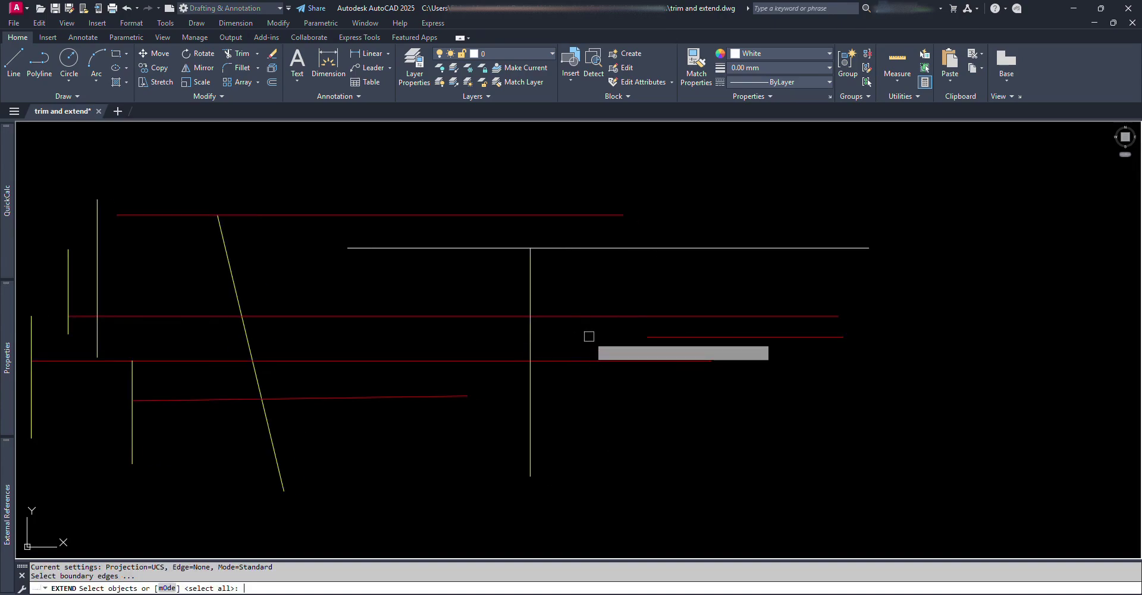
key("Return")
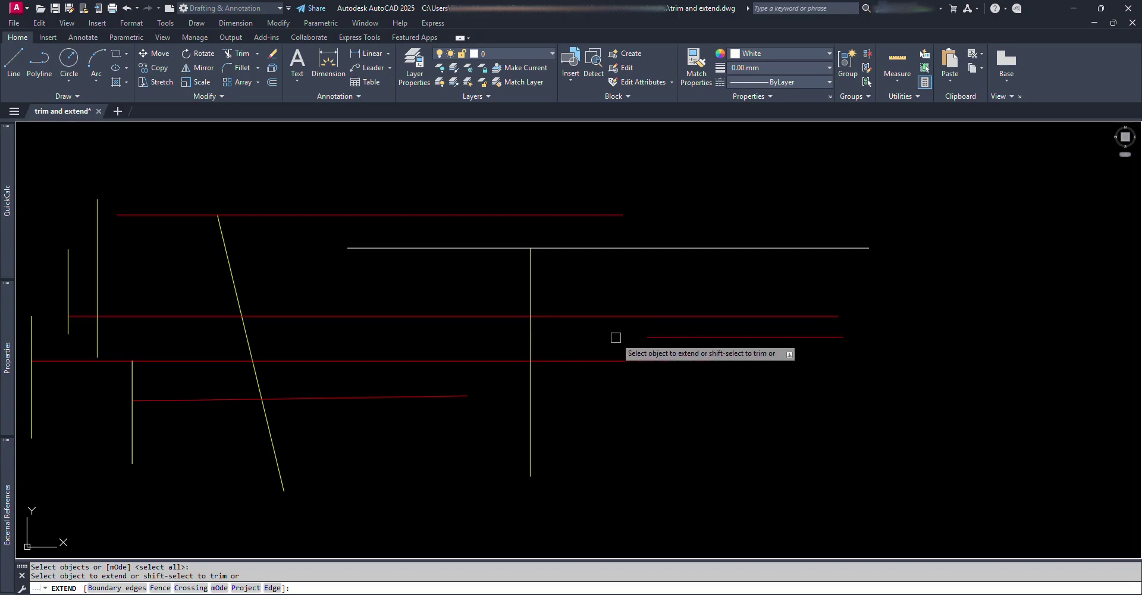
left_click(660, 337)
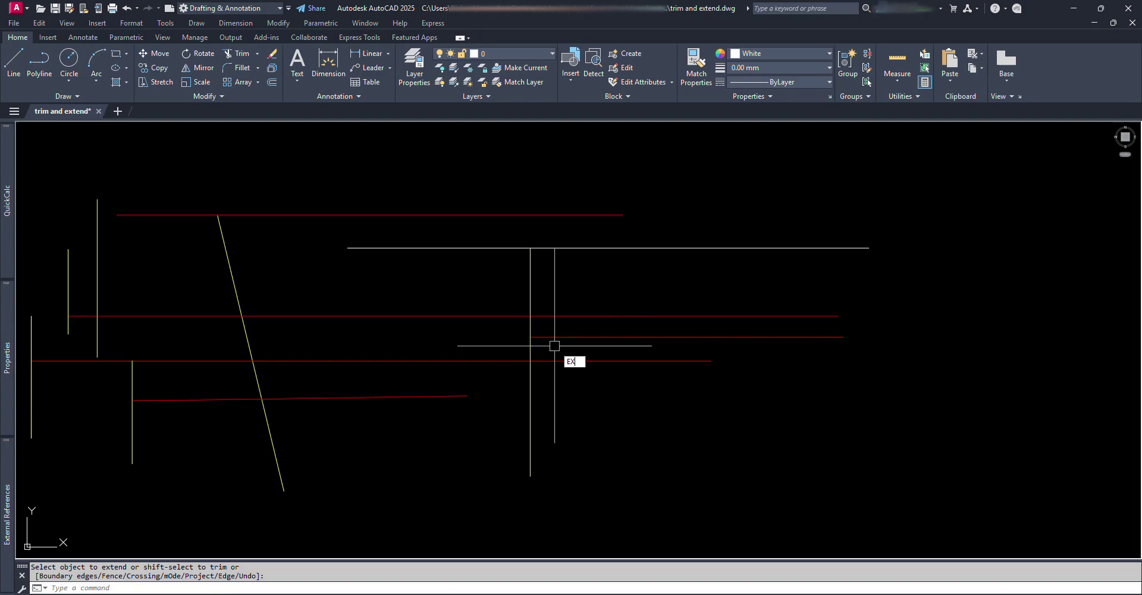
key("Return")
key("Return")
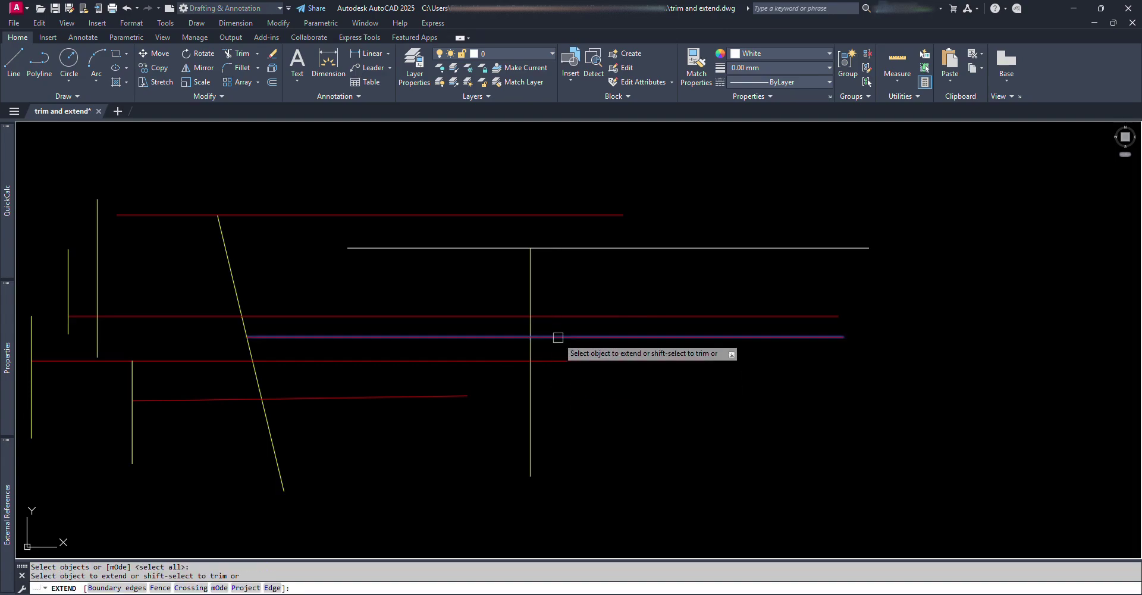
left_click(558, 337)
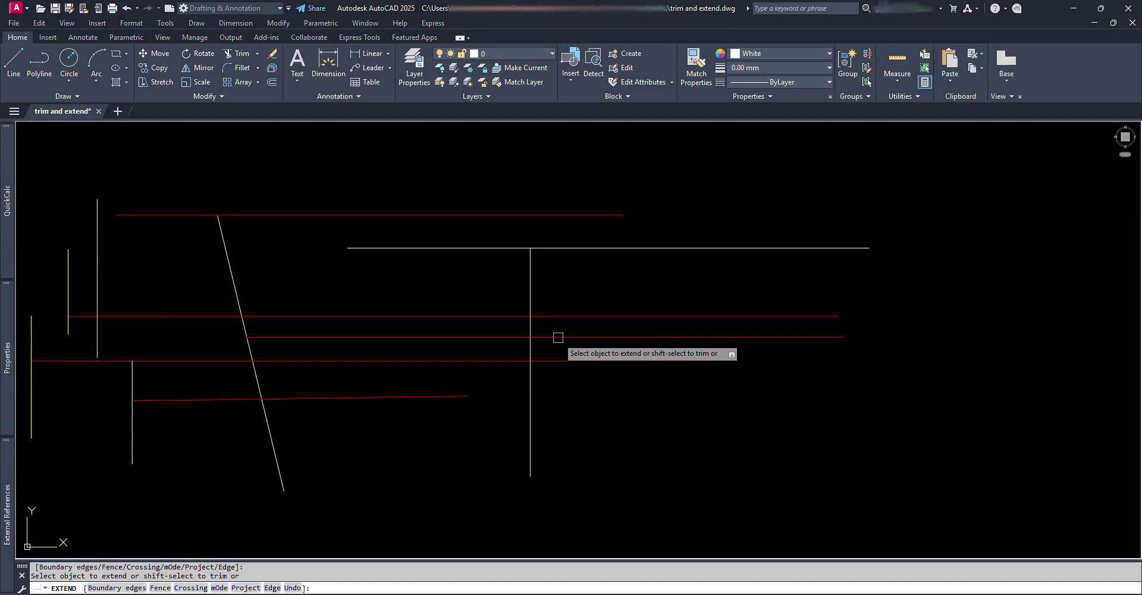
Using TRIM with all edges and Shift, extend the lower right red line left to the tall yellow line
key("Return")
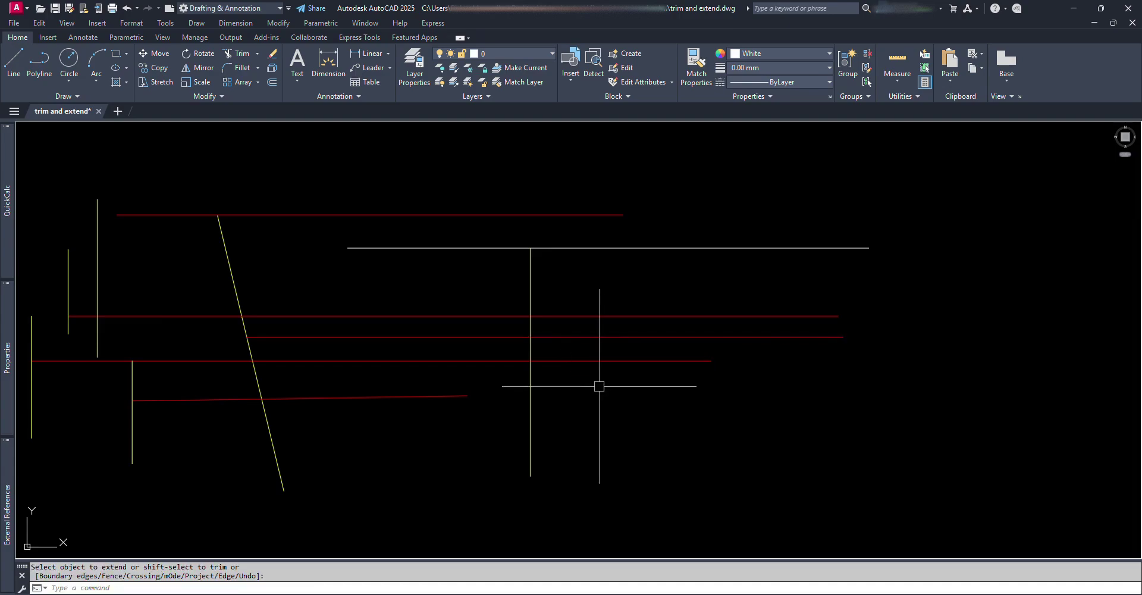
middle_click_drag(414, 355, 584, 350)
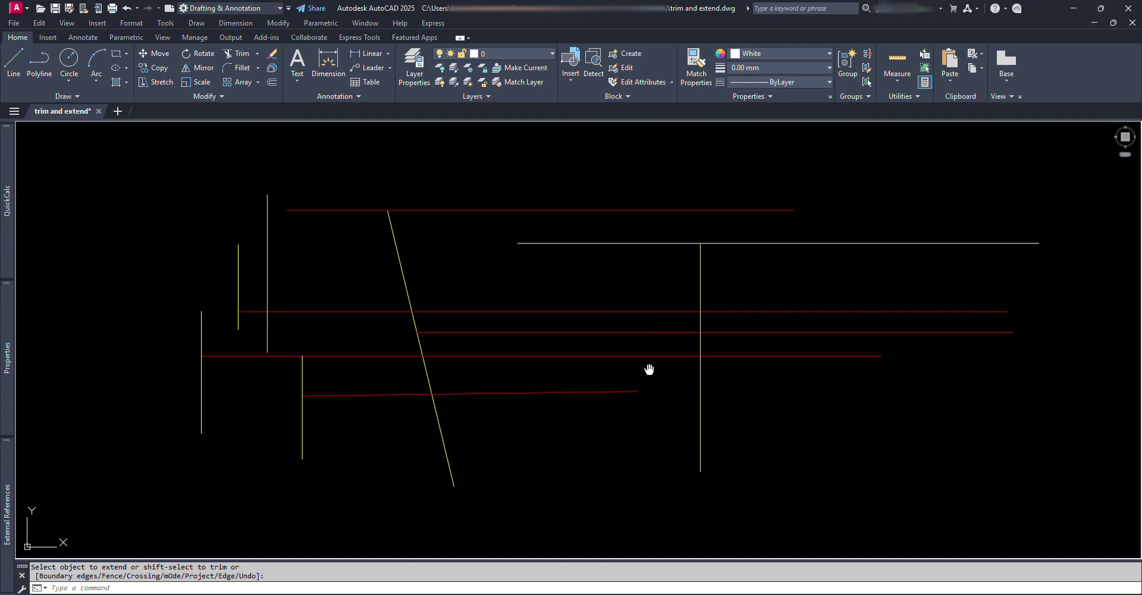
mouse_move(648, 369)
middle_mouse_down()
mouse_move(628, 376)
mouse_move(649, 383)
middle_mouse_up()
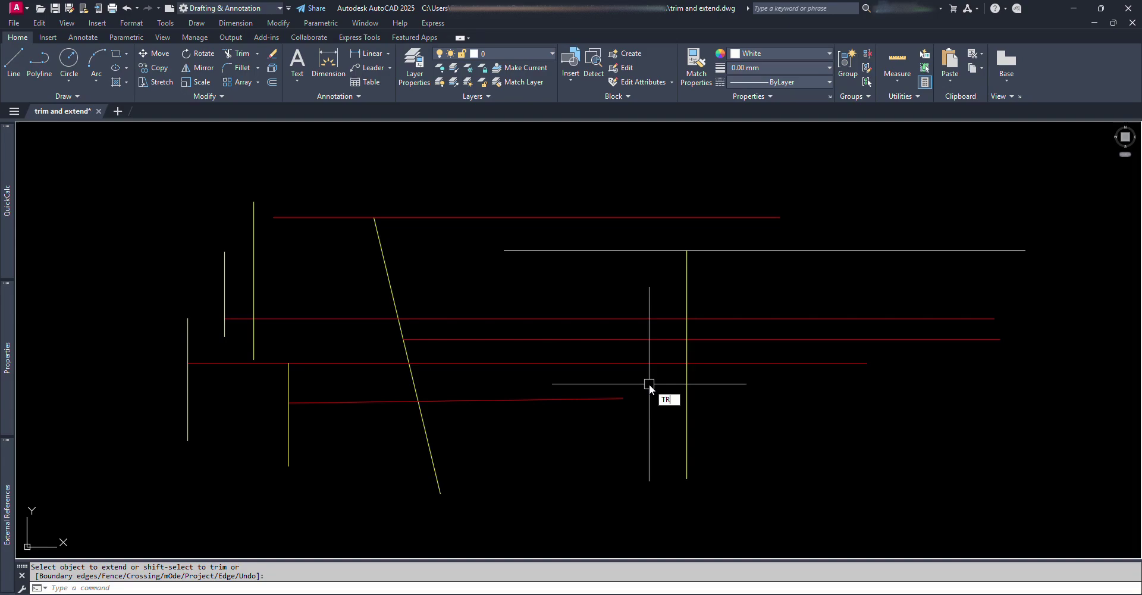
key("Return")
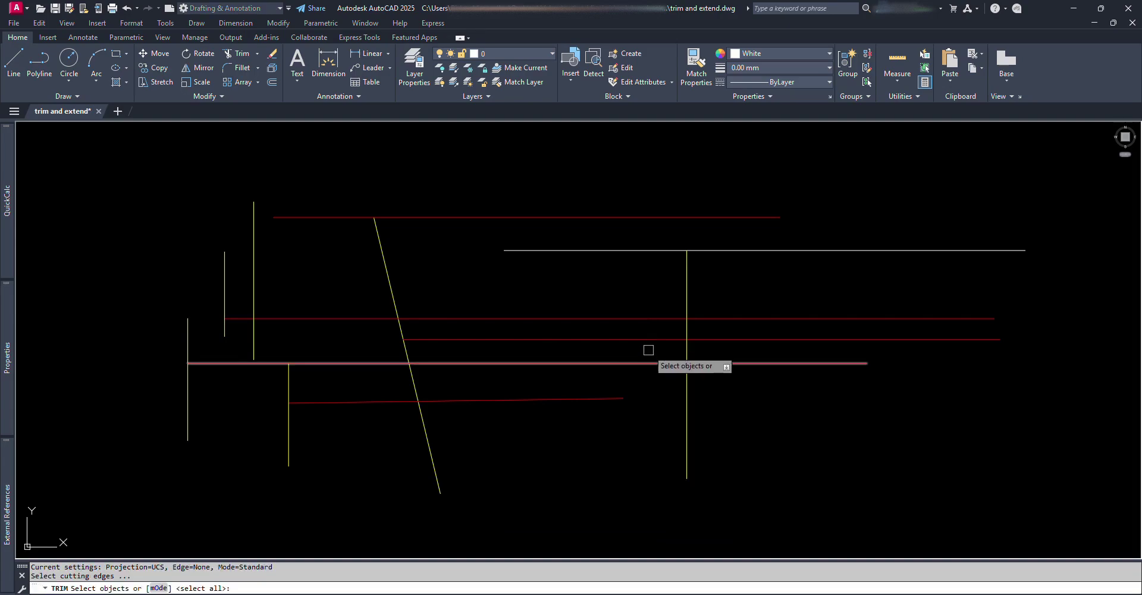
key("Return")
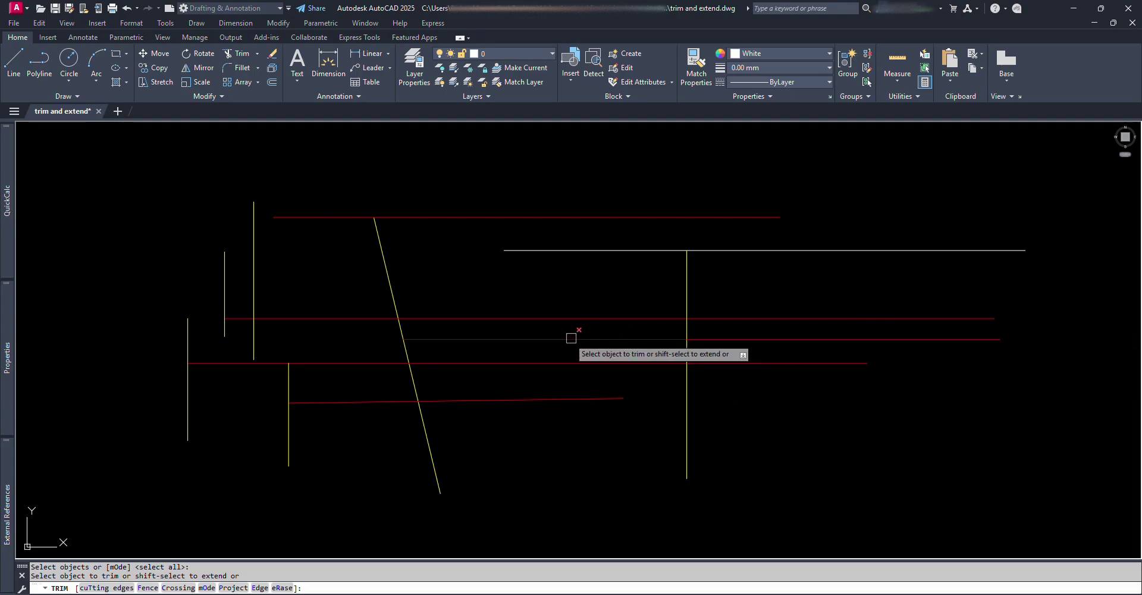
key("shift")
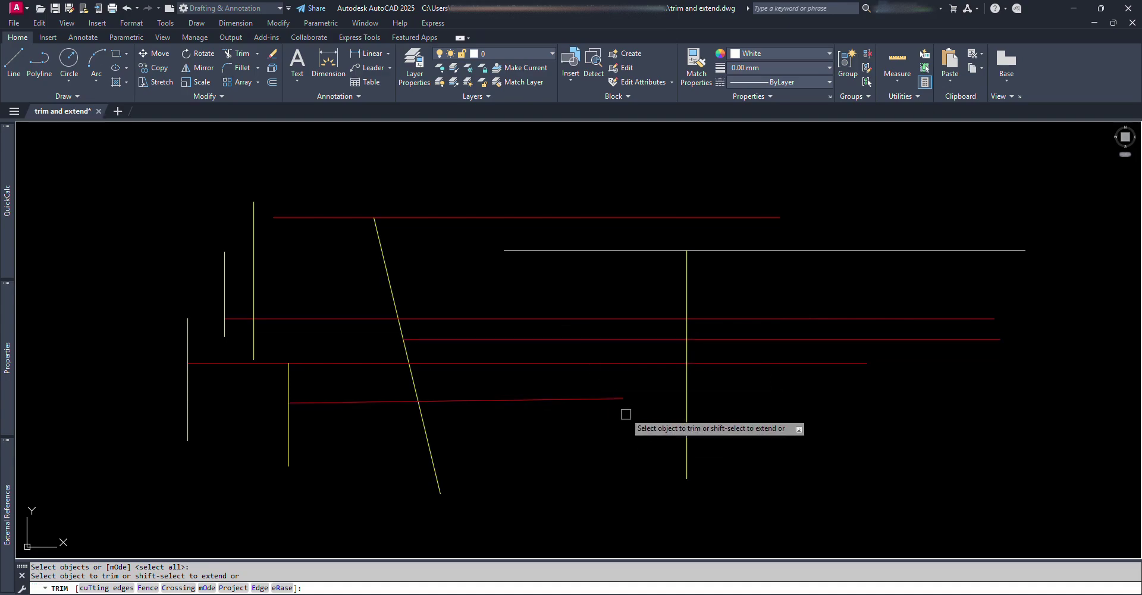
left_click(553, 338, "shift")
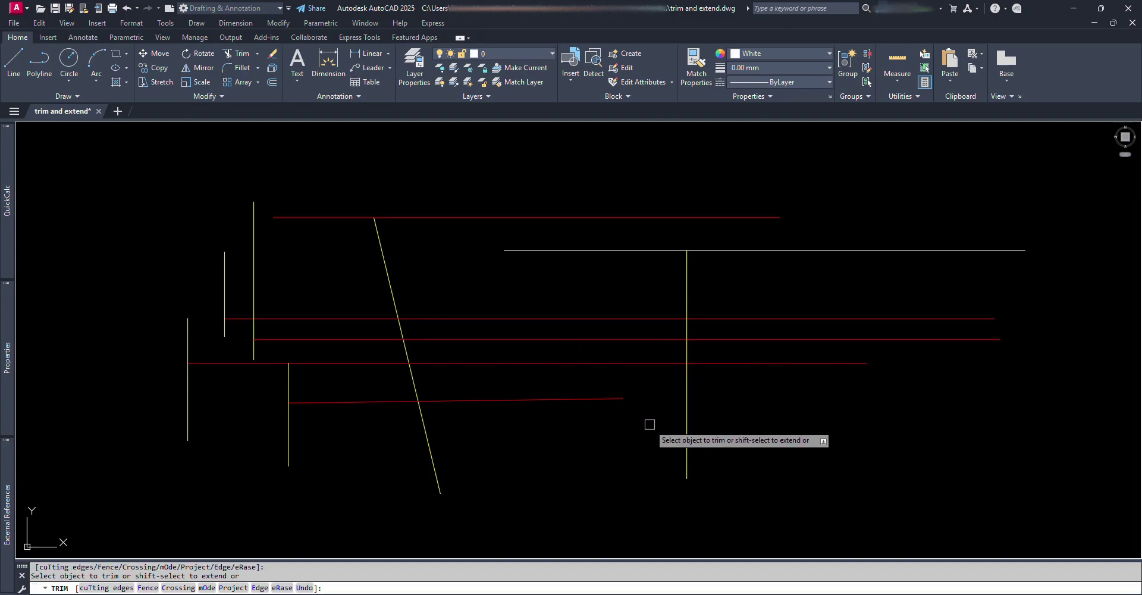
key("Escape")
type("ex")
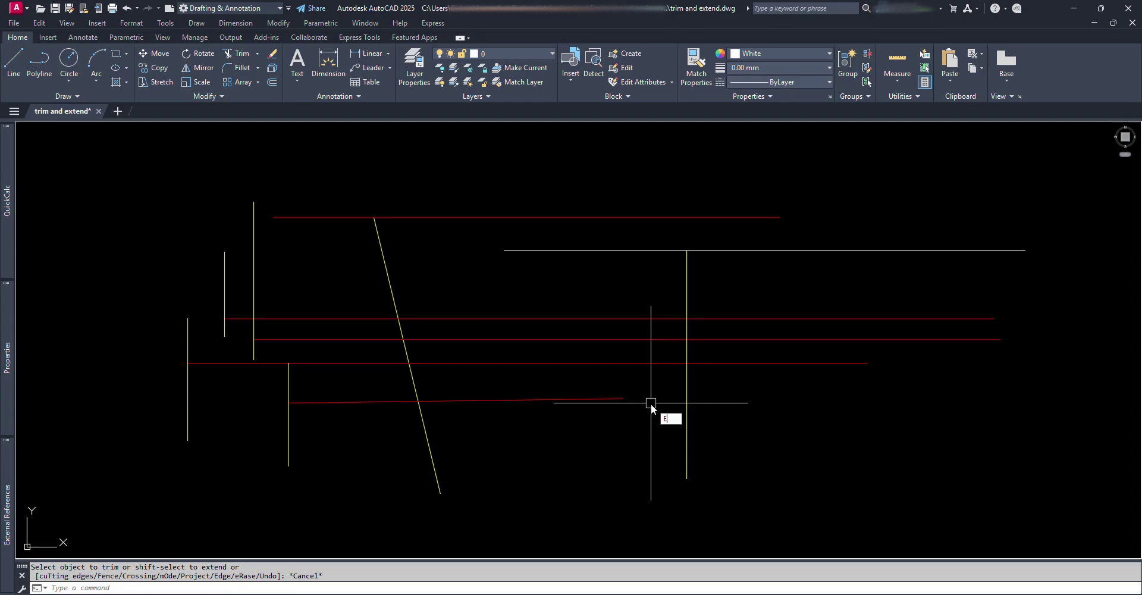
key("Return")
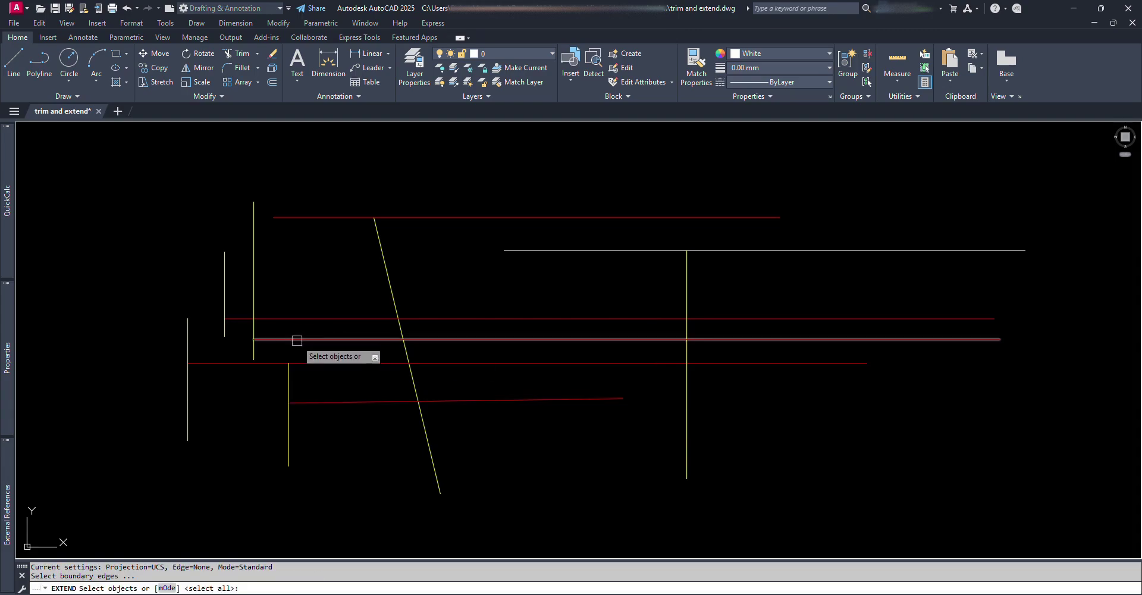
key("Return")
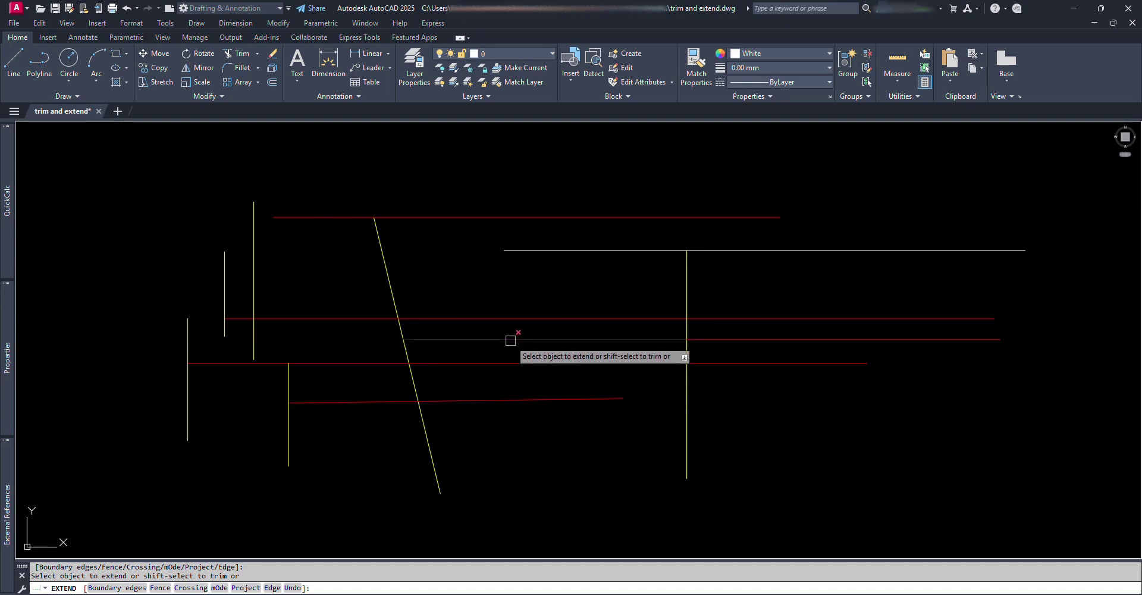
left_click(510, 340)
key("Escape")
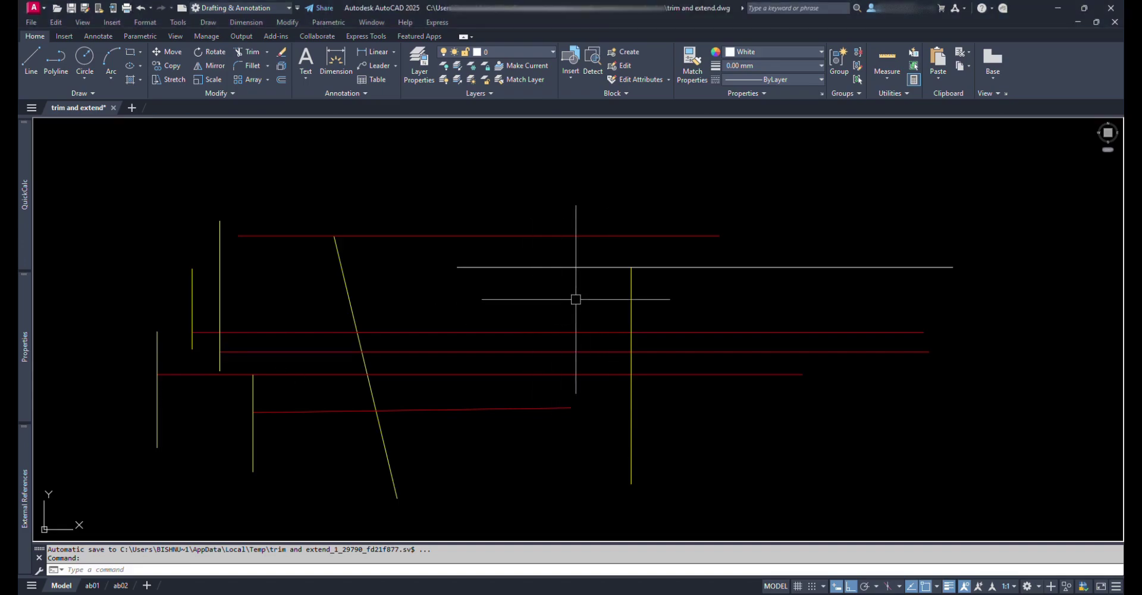
Cancel a started trim and zoom to the TRIMEXTENDMODE, EDGEMODE, TRIMMODE list
type("tr")
key("Return")
key("Return")
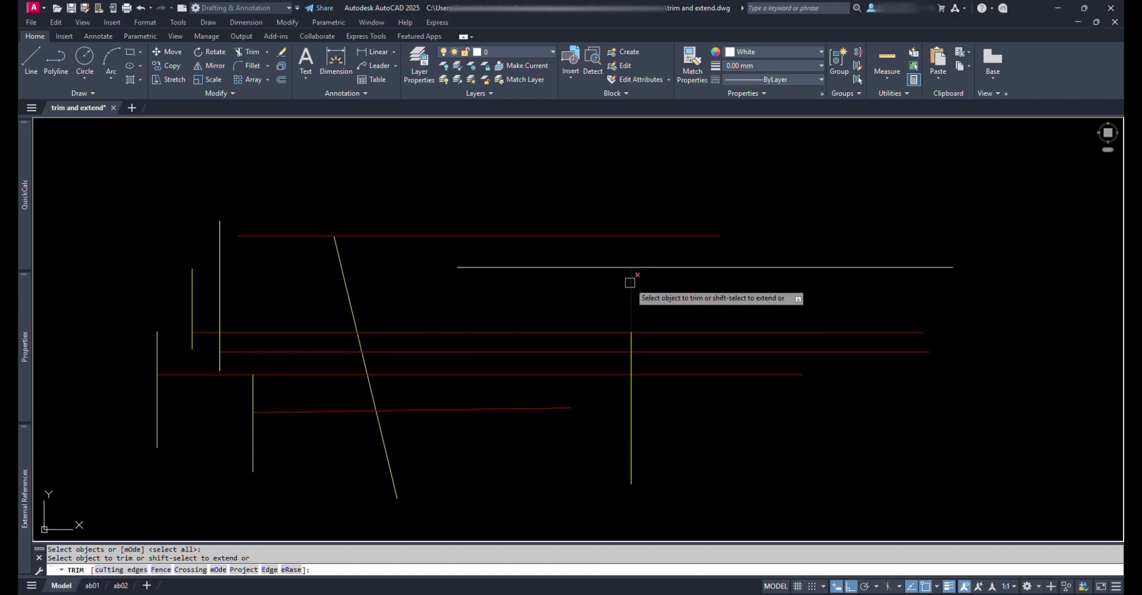
key("Escape")
scroll(629, 275, "down", 5)
scroll(594, 345, "up", 5)
middle_click_drag(654, 333, 589, 363)
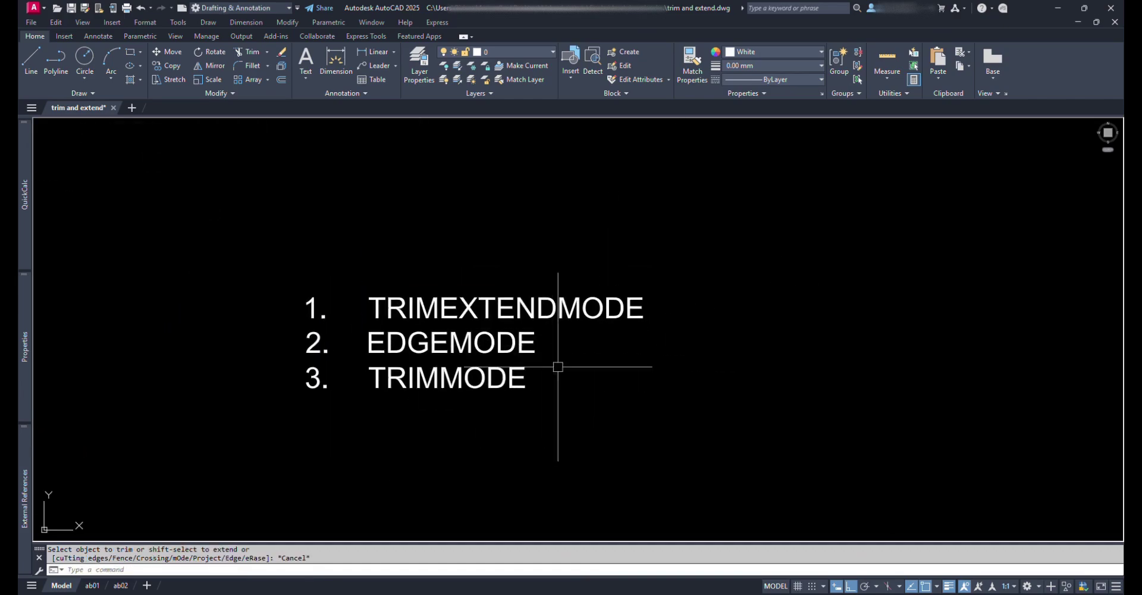
scroll(446, 402, "up", 1)
middle_click_drag(446, 402, 470, 434)
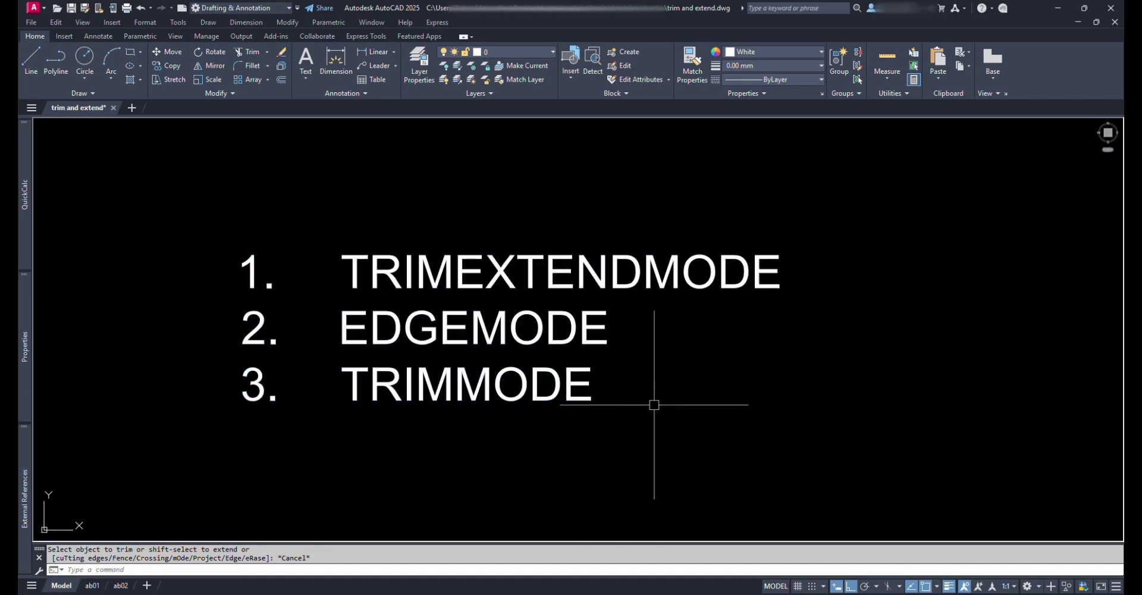
Highlight TRIMEXTENDMODE in the summary text, then close the editor without changes
double_click(434, 270)
left_click_drag(369, 271, 773, 270)
left_click(1024, 332)
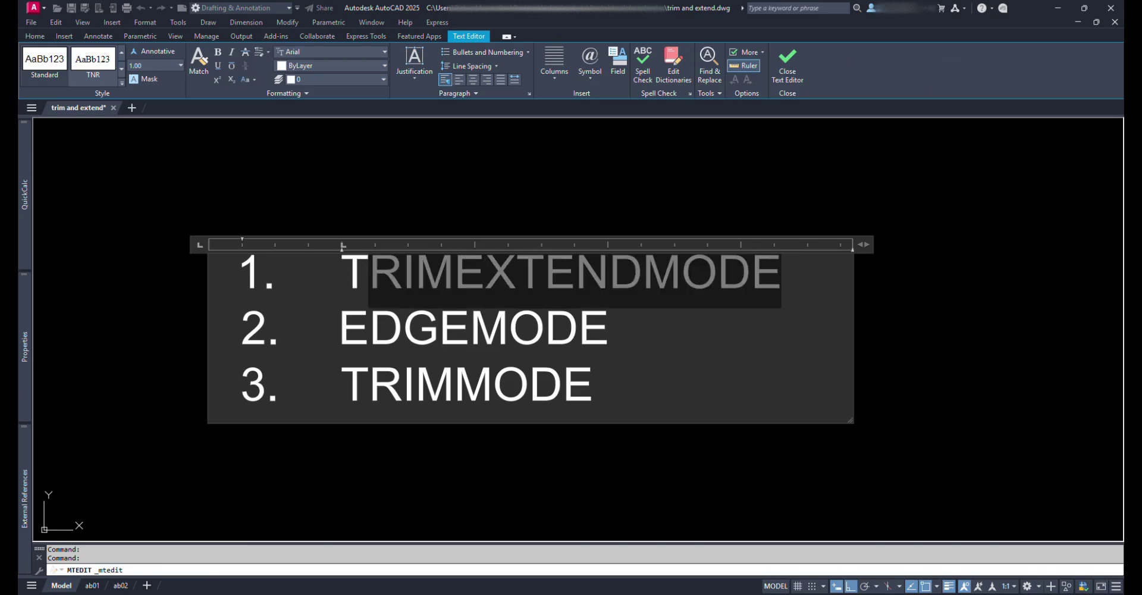
Start the TRIMEXTENDMODE variable, pan to the test lines, and cancel its prompt
type("TR")
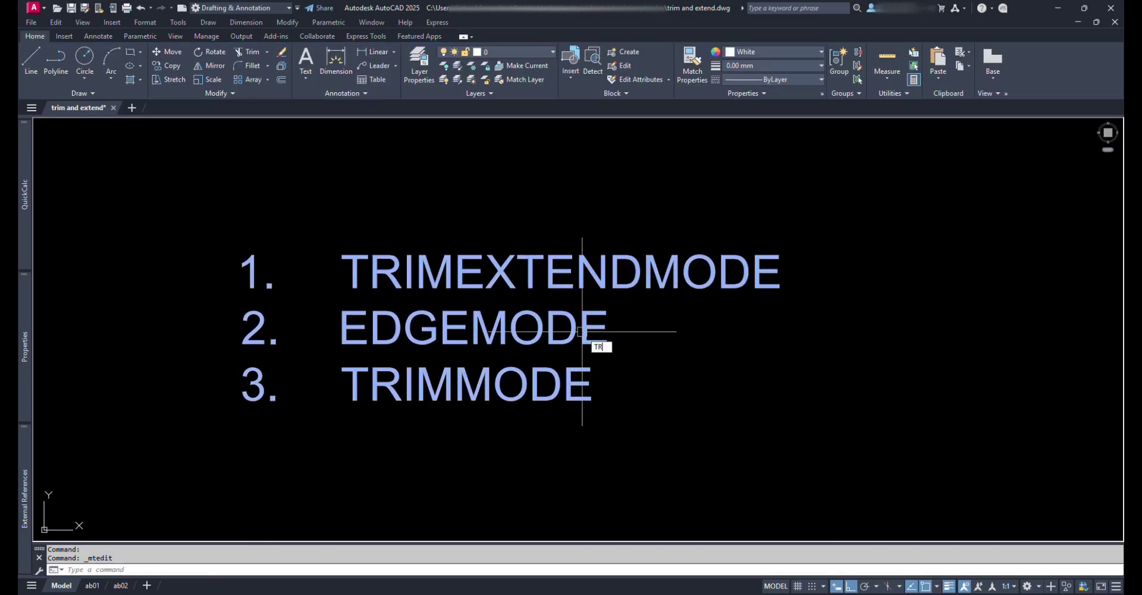
type("IM")
left_click(657, 370)
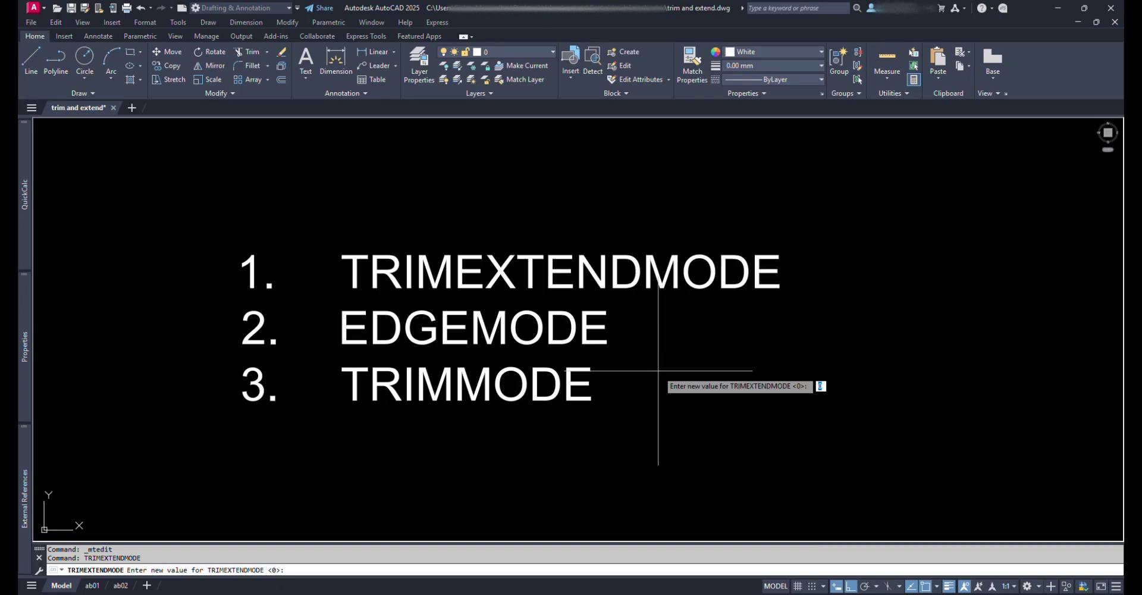
scroll(654, 372, "down", 4)
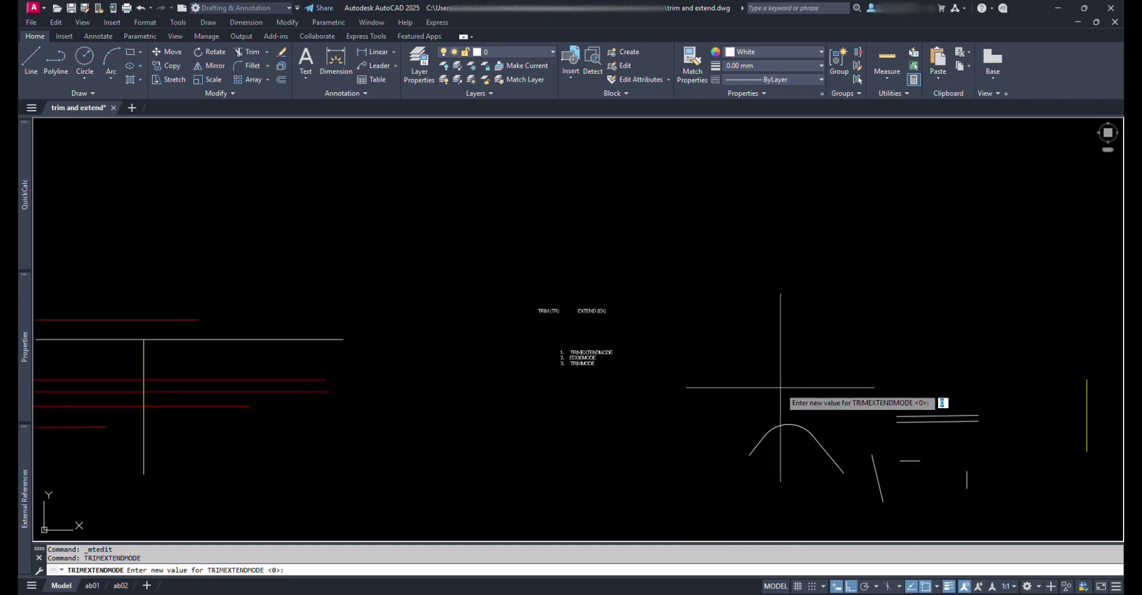
middle_click_drag(780, 387, 479, 333)
scroll(621, 336, "up", 3)
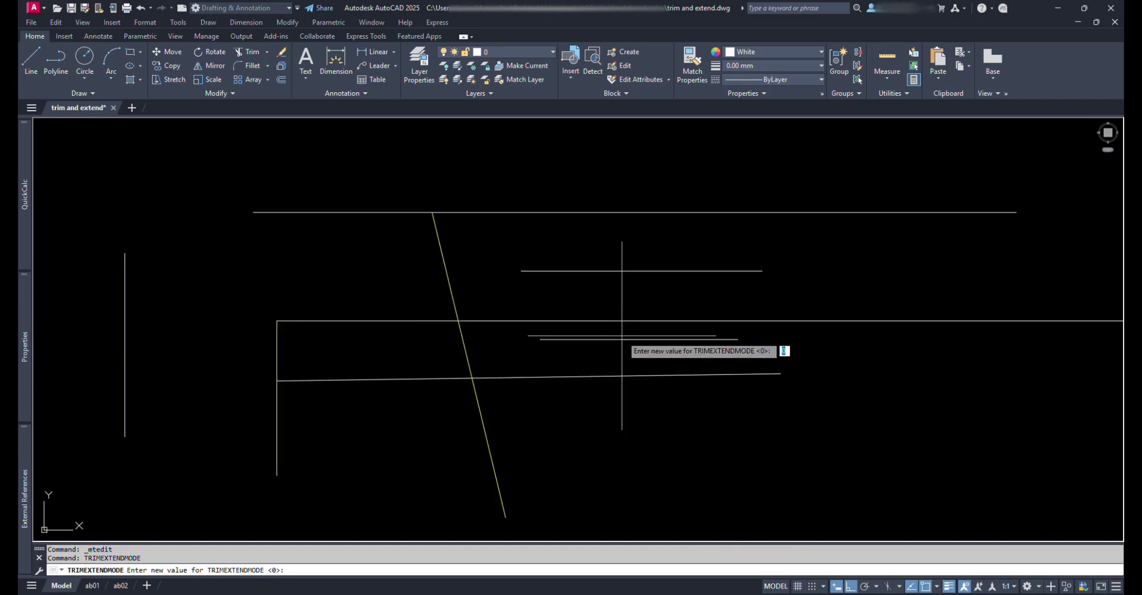
key("Escape")
middle_click_drag(563, 291, 566, 306)
Start a trim with the diagonal line as cutting edge, then cancel without trimming
type("TR")
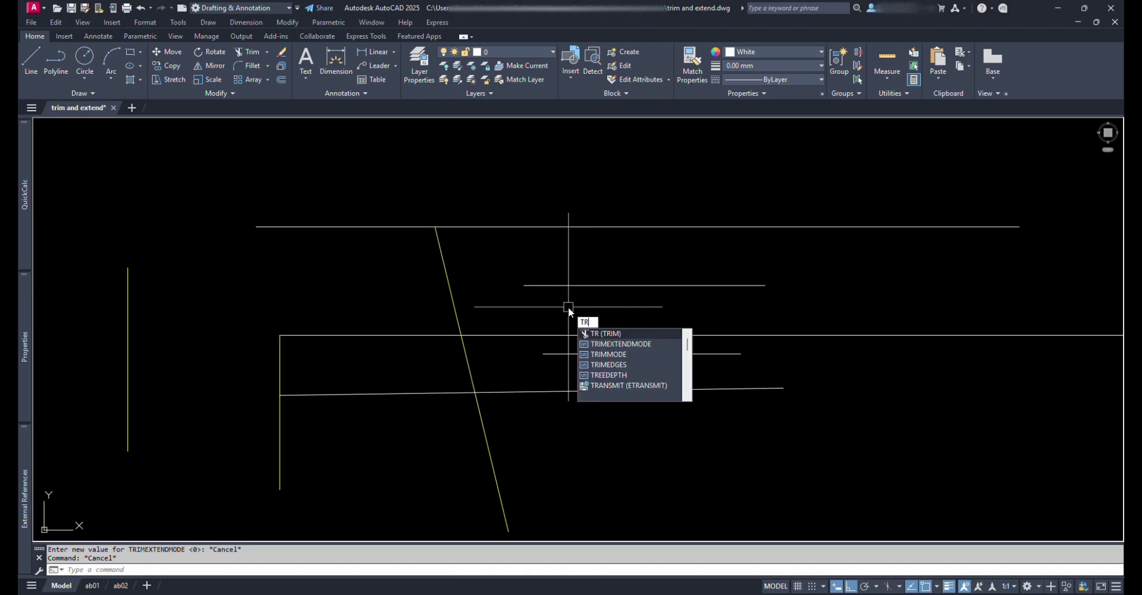
key("Return")
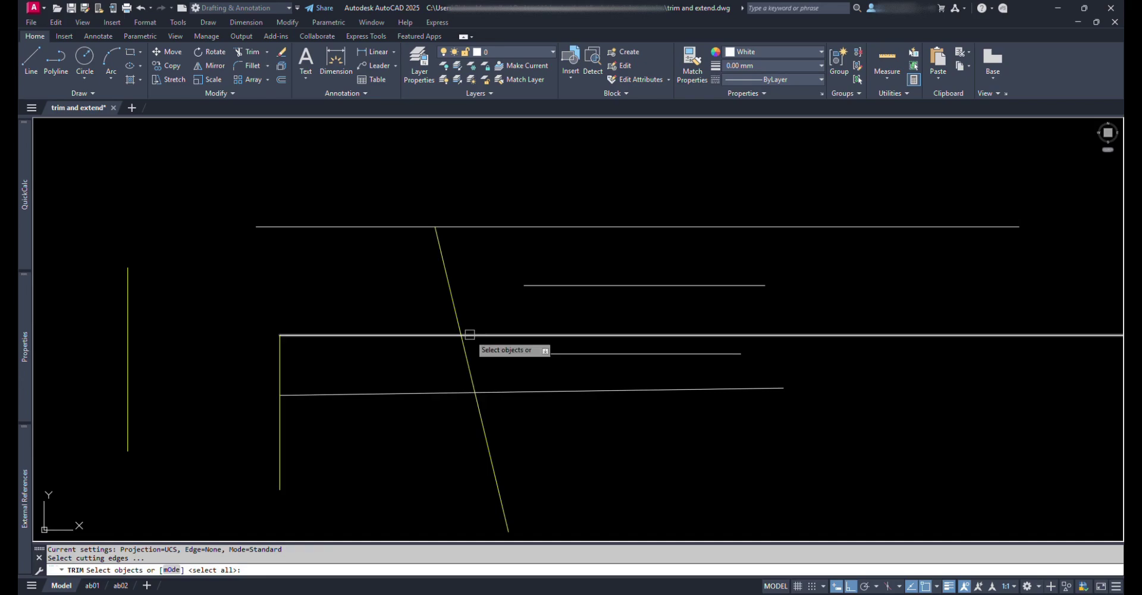
left_click(467, 357)
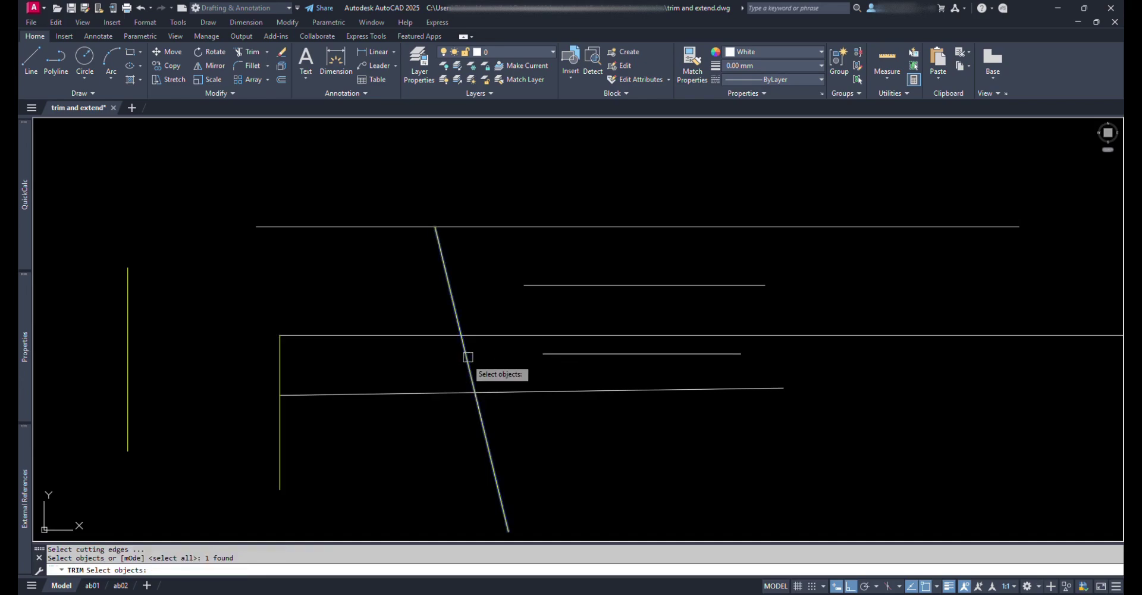
key("Return")
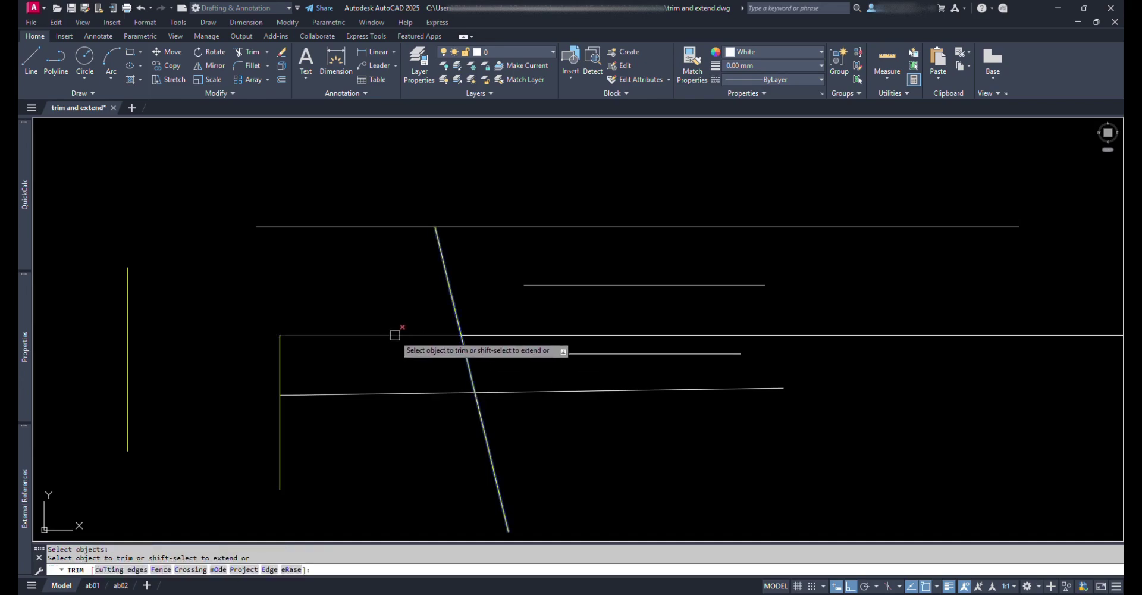
key("Escape")
Start EXTEND with the left vertical line chosen as boundary
scroll(181, 326, "down", 2)
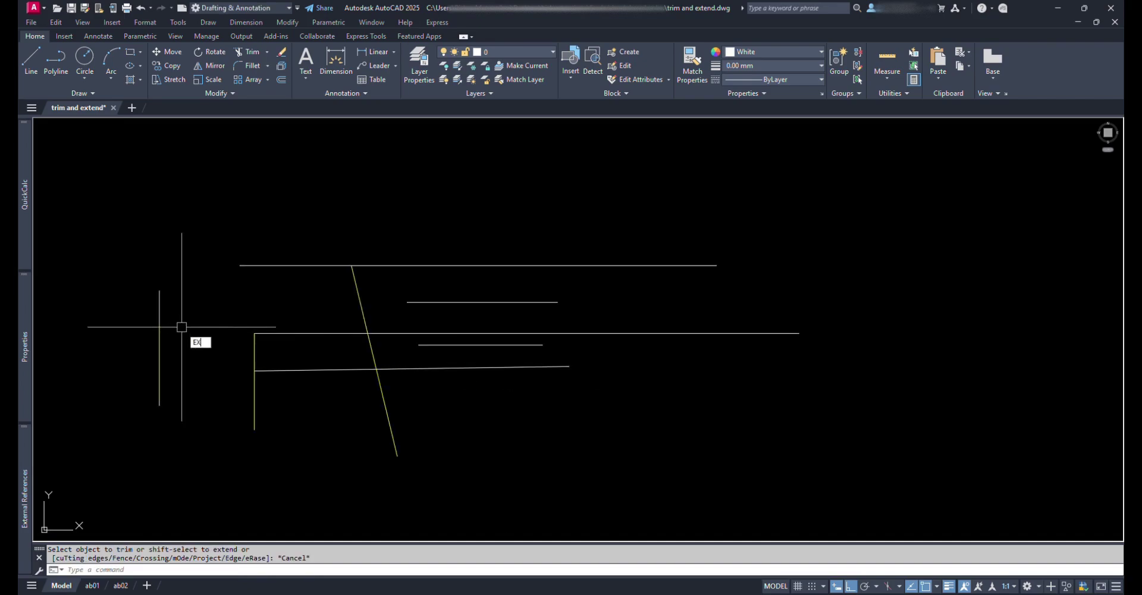
type("EX")
key("Return")
left_click(159, 333)
key("Return")
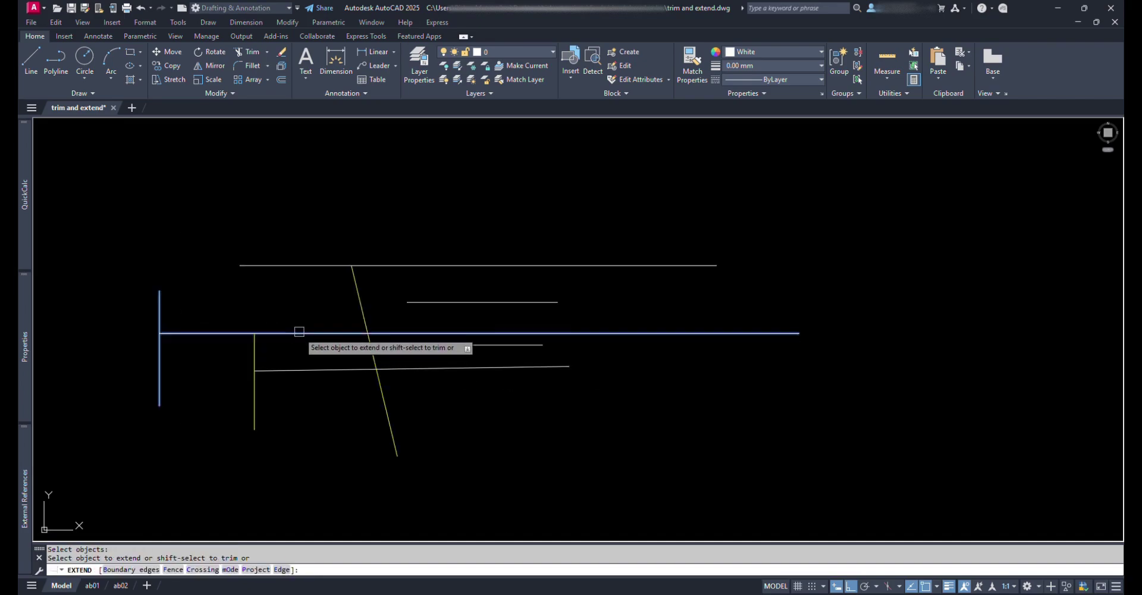
Set TRIMEXTENDMODE to 1
key("Escape")
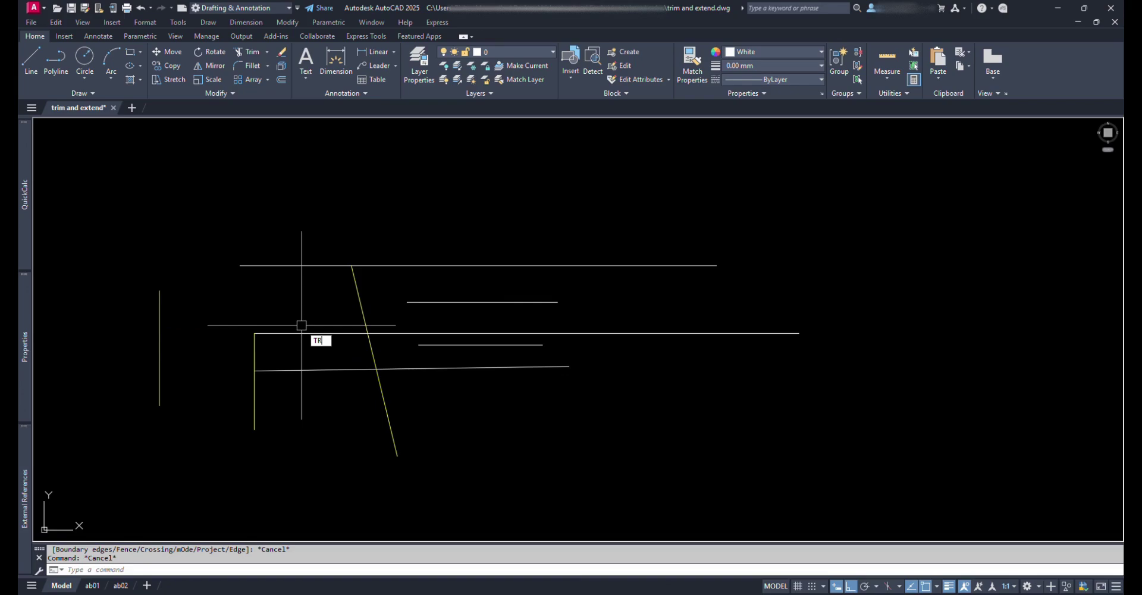
type("TRIM")
left_click(380, 360)
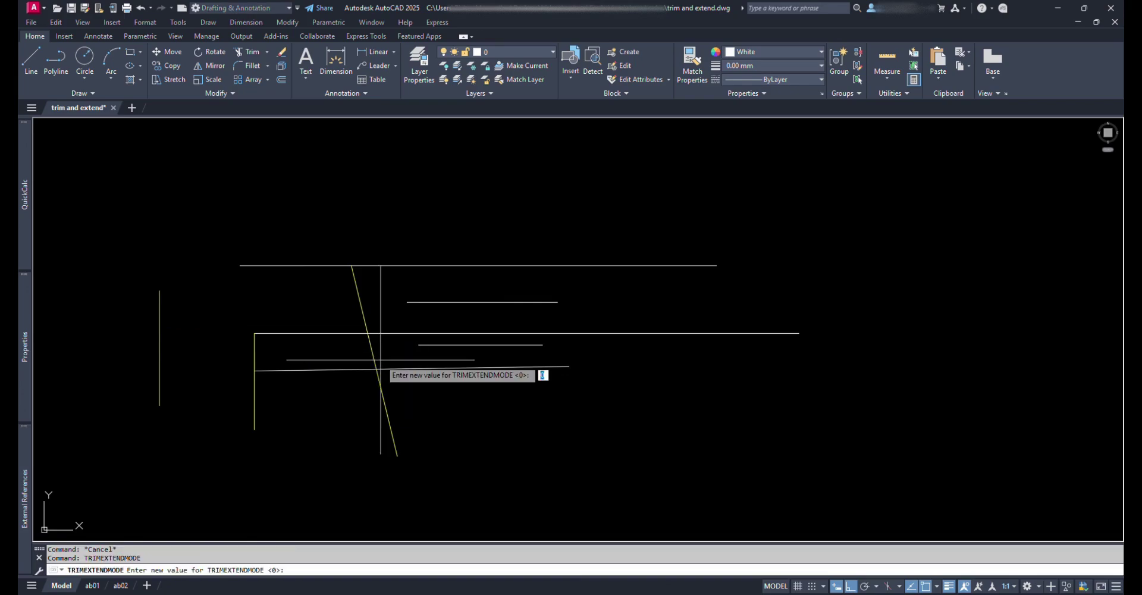
type("1")
key("Return")
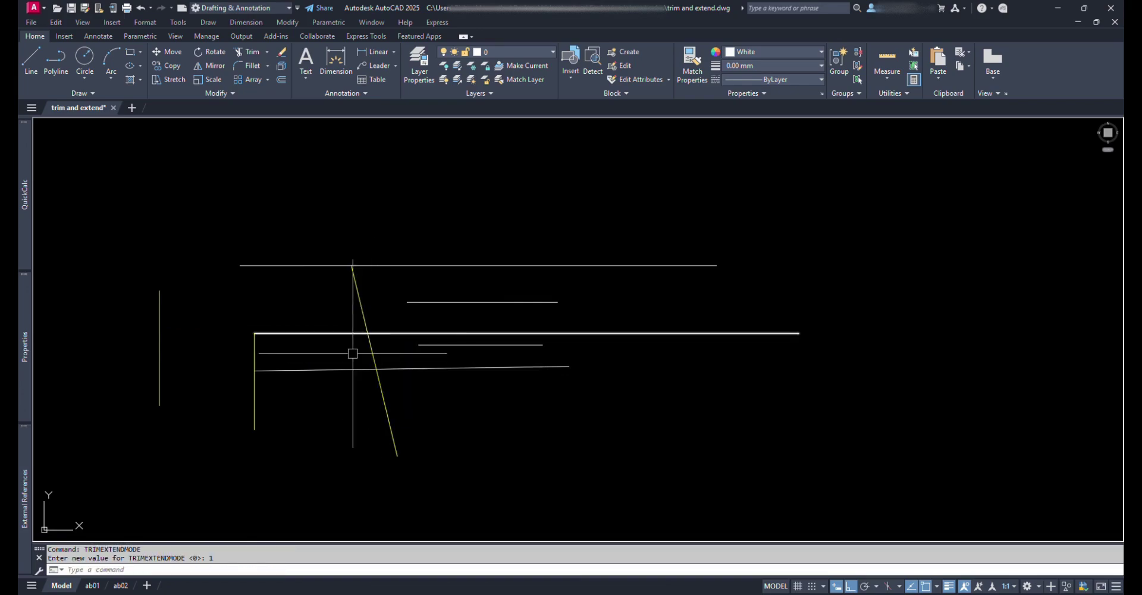
Under TRIMEXTENDMODE 1, extend the test line from within TRIM
type("TRIM")
key("Return")
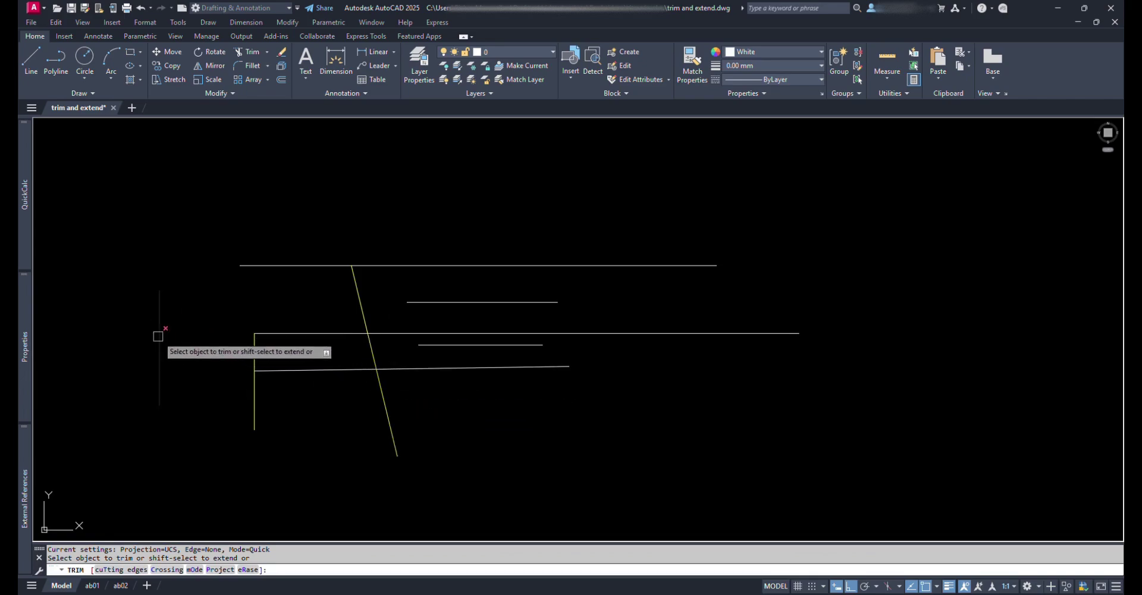
left_click(277, 333, "shift")
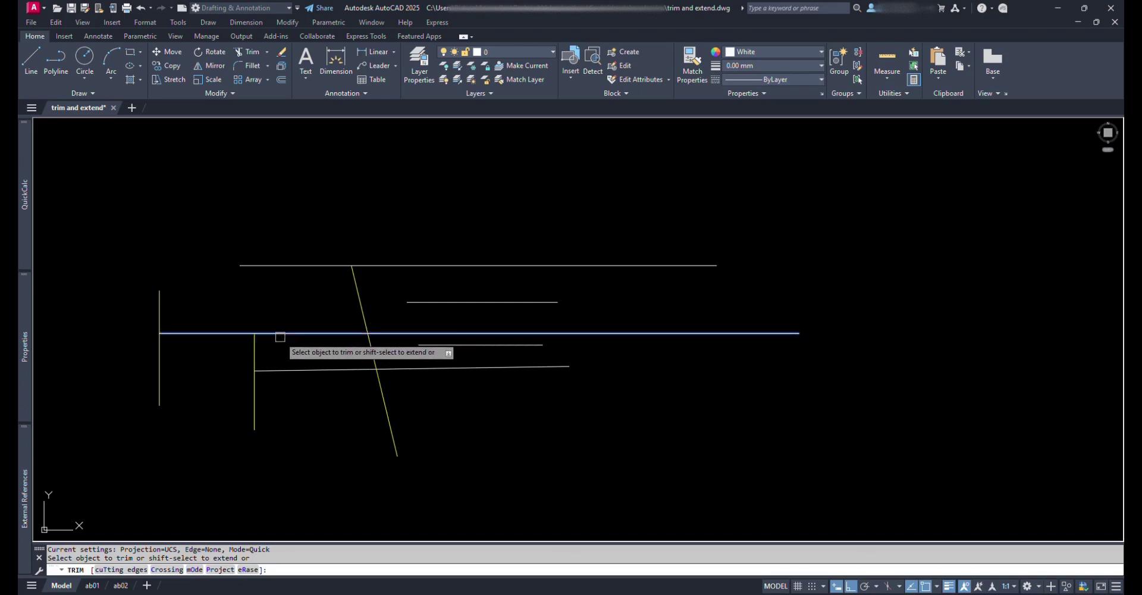
key("Escape")
type("EX")
key("Return")
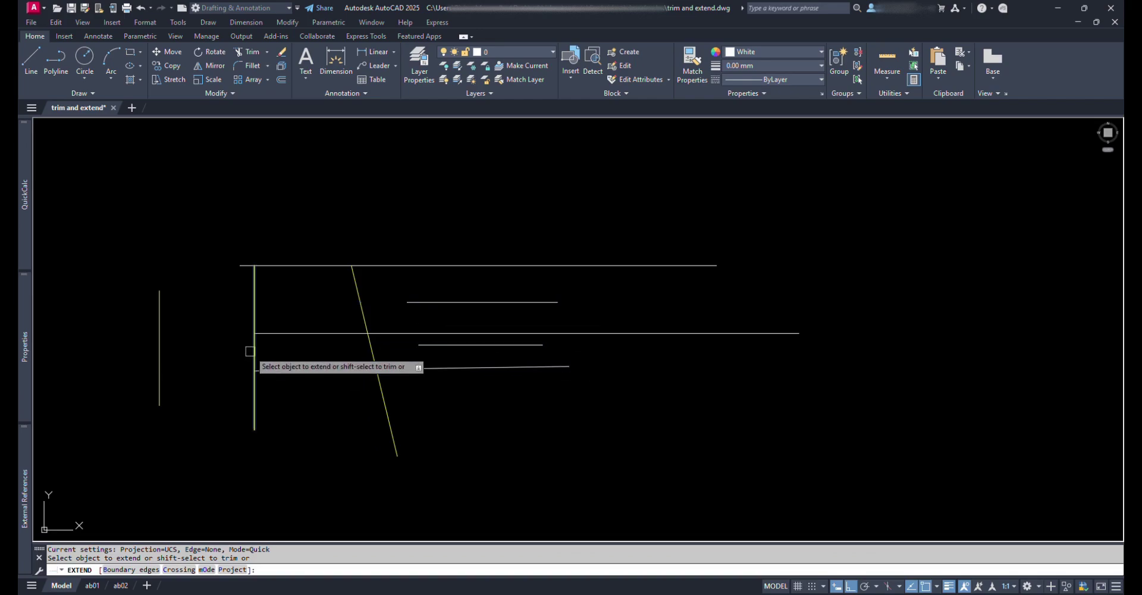
Cancel the extend and set TRIMEXTENDMODE back to 0
key("Escape")
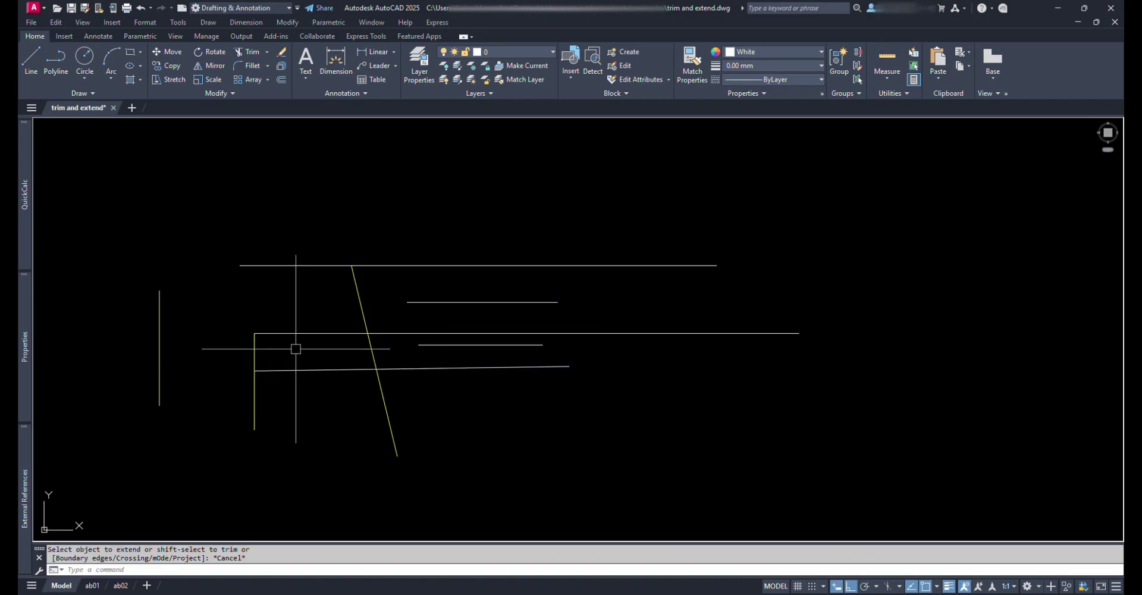
type("TRIM")
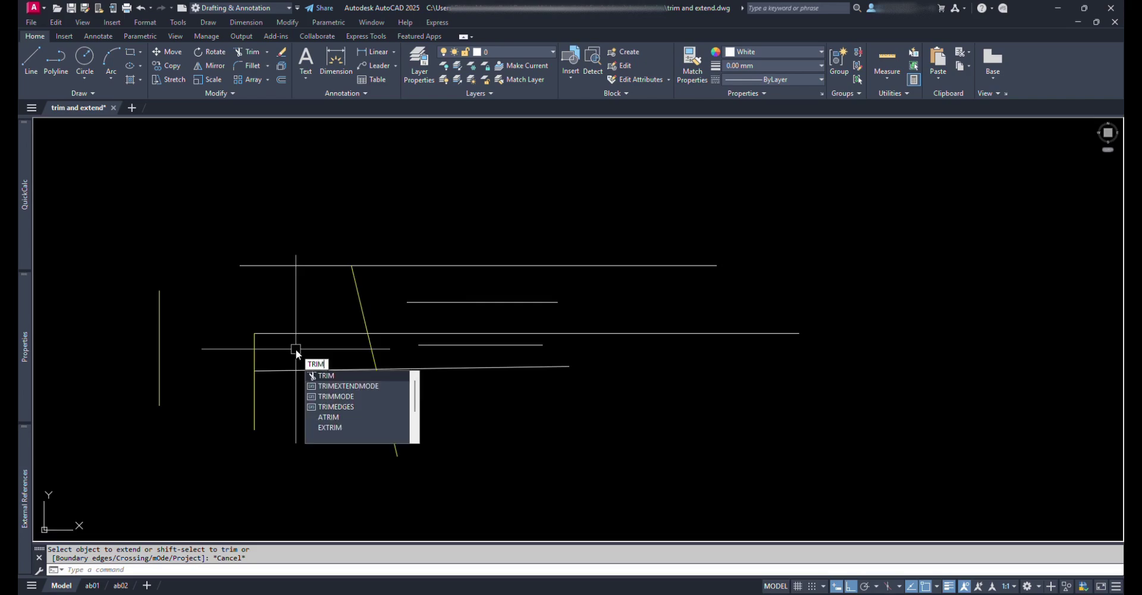
left_click(366, 386)
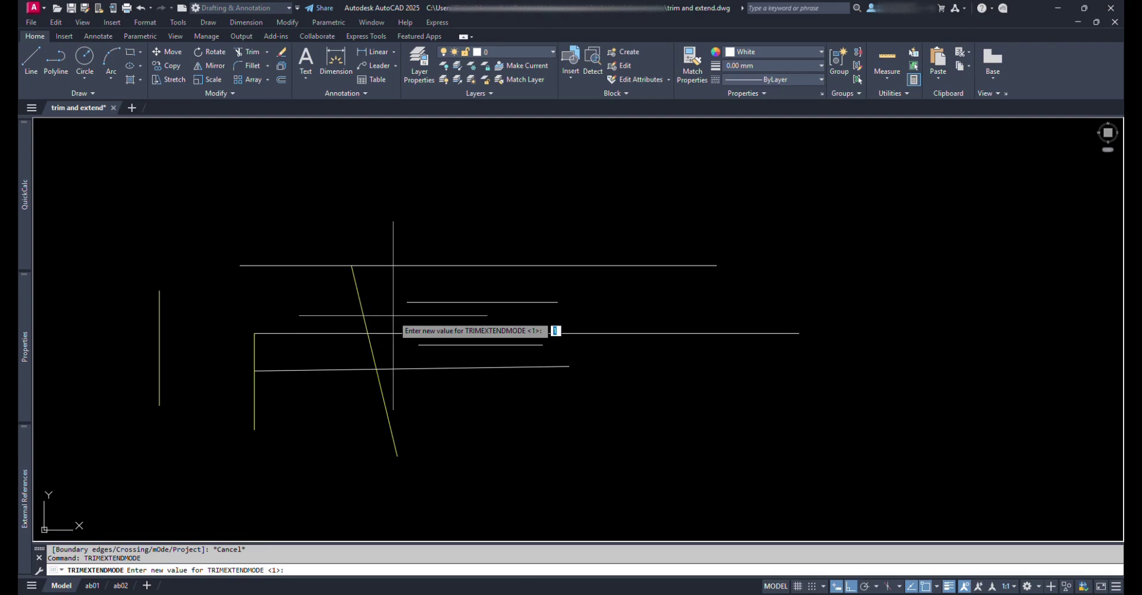
key("Return")
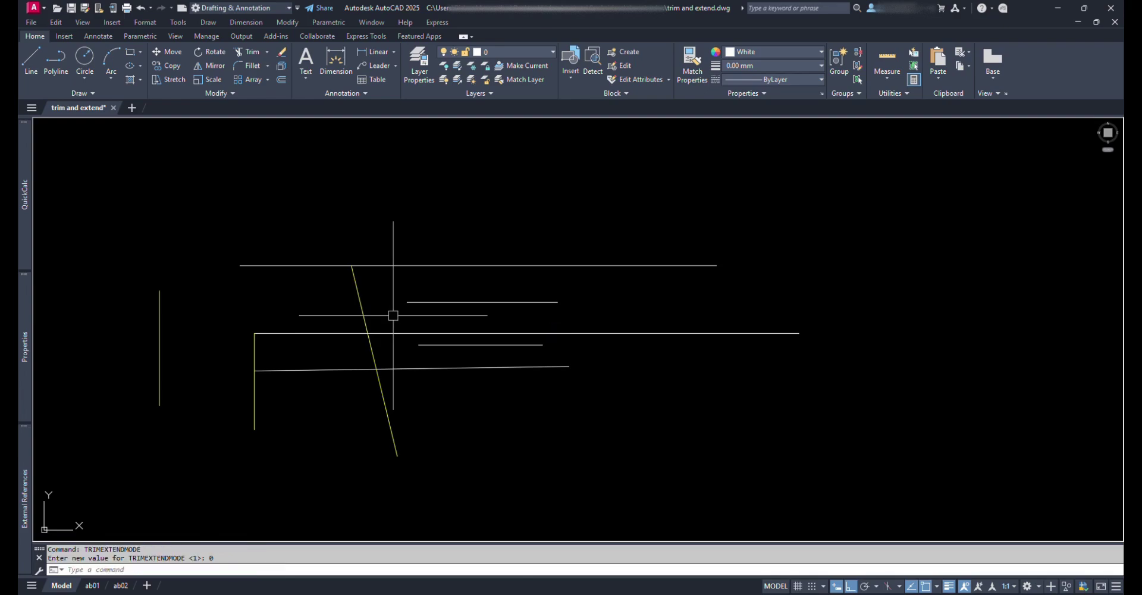
Bring up the EDGEMODE prompt for a new value
scroll(513, 327, "down", 5)
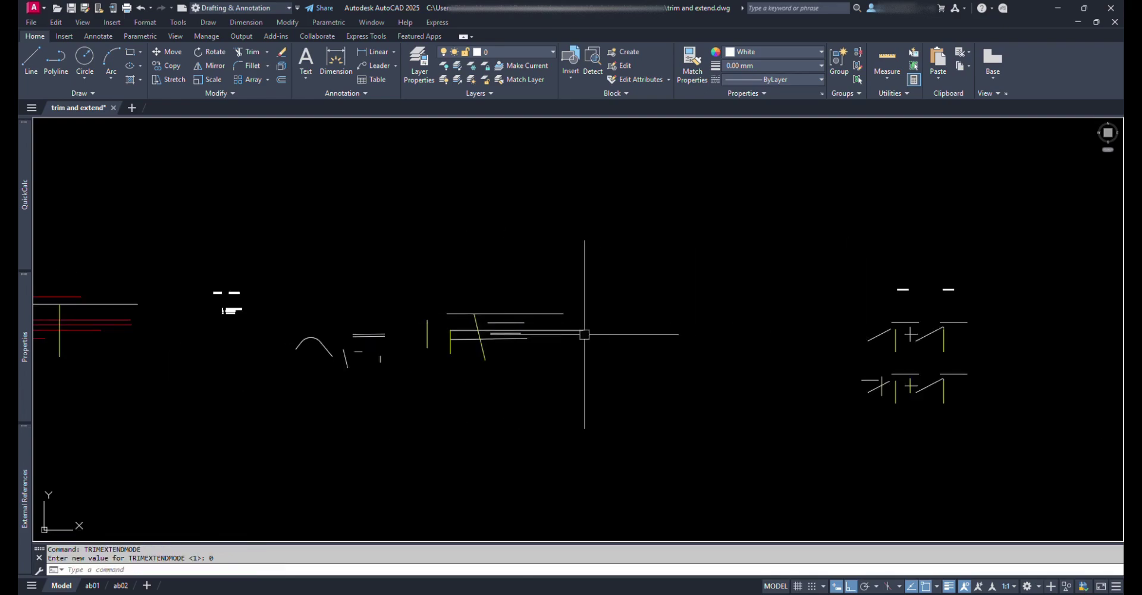
scroll(479, 328, "up", 5)
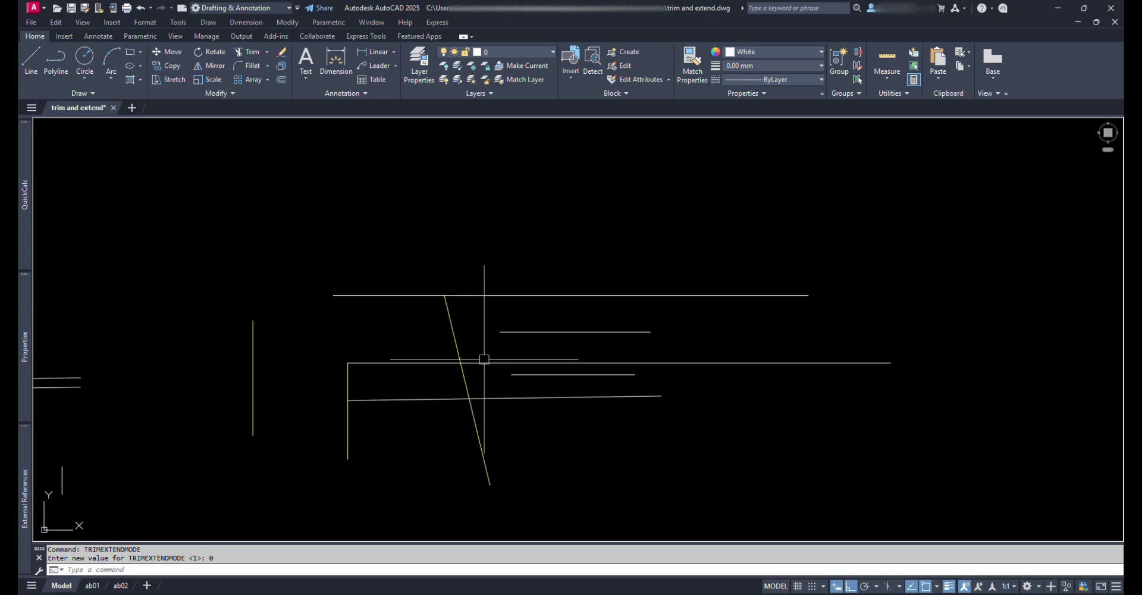
type("EDGEMODE")
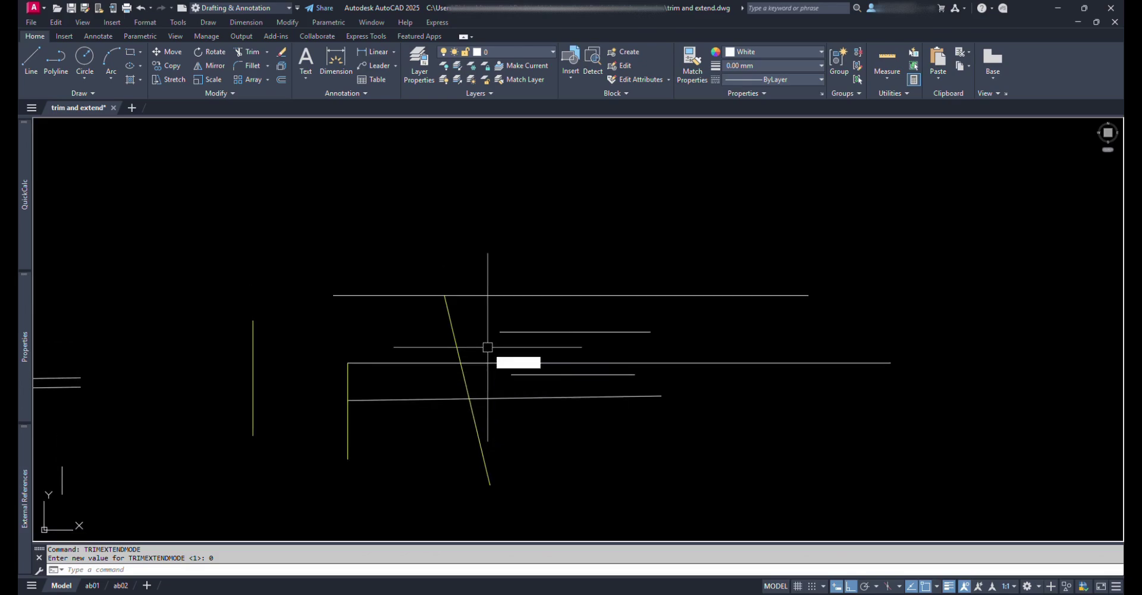
key("Return")
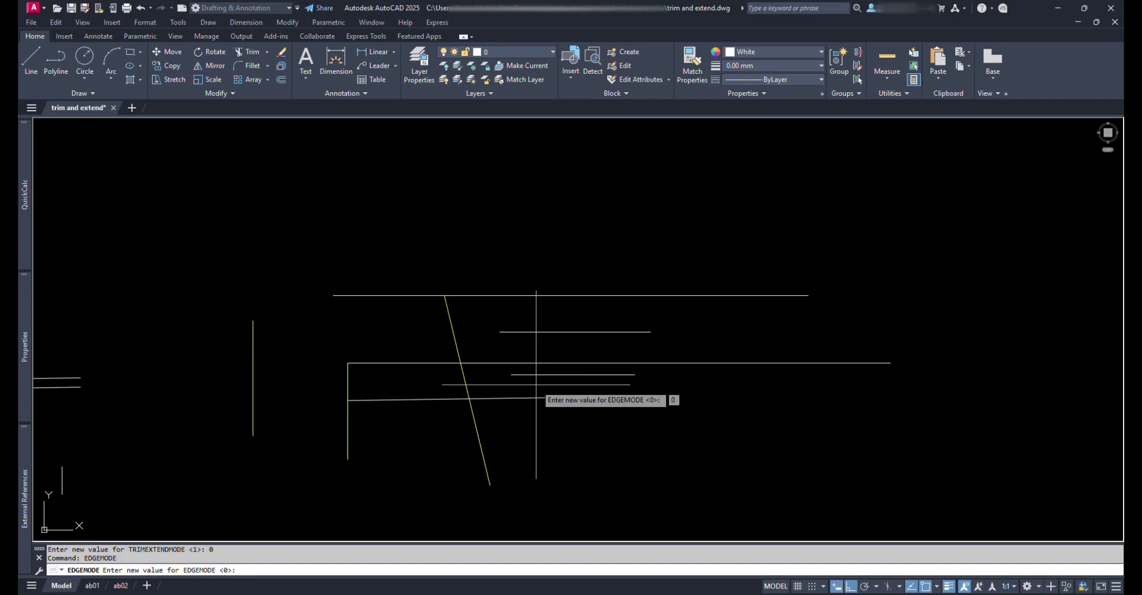
Trim the slanted line above the long horizontal and the lower horizontal left of the slant
key("Escape")
type("tr")
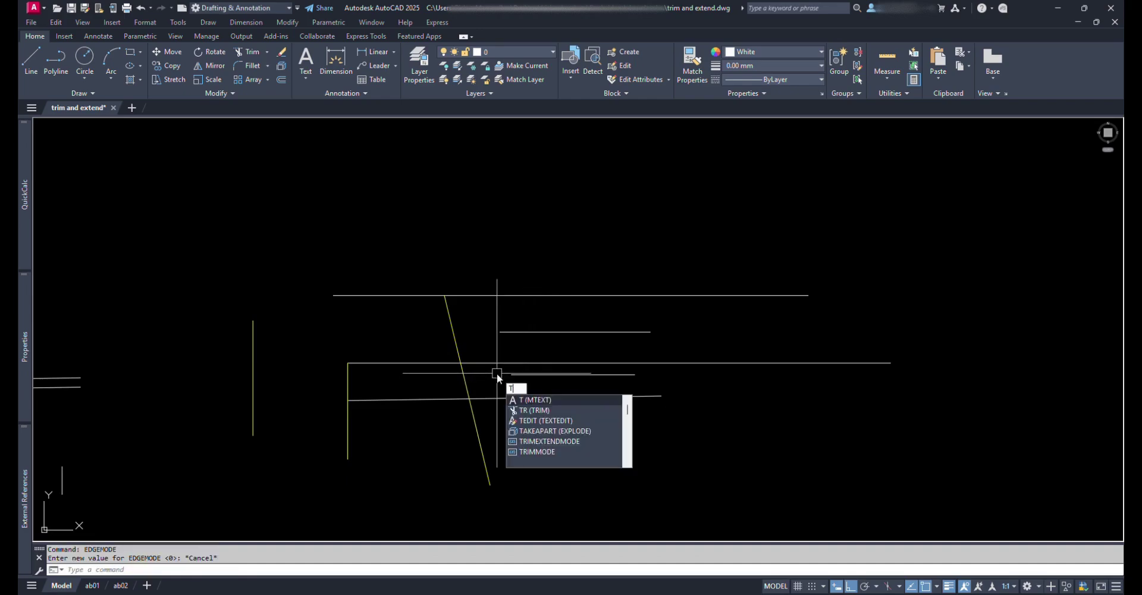
key("Return")
key("Return")
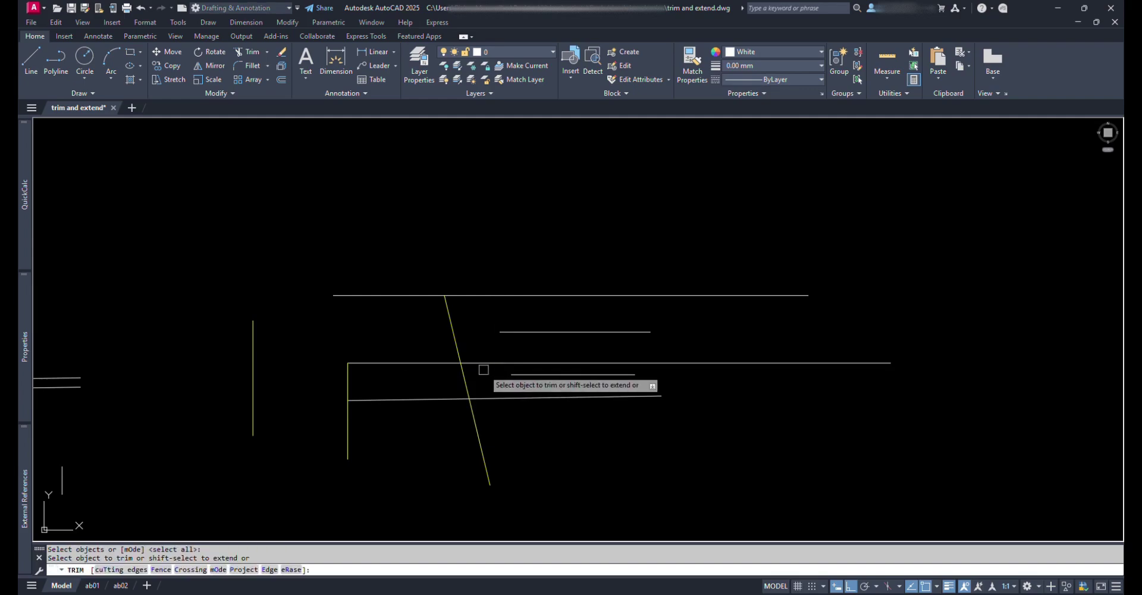
left_click(452, 323)
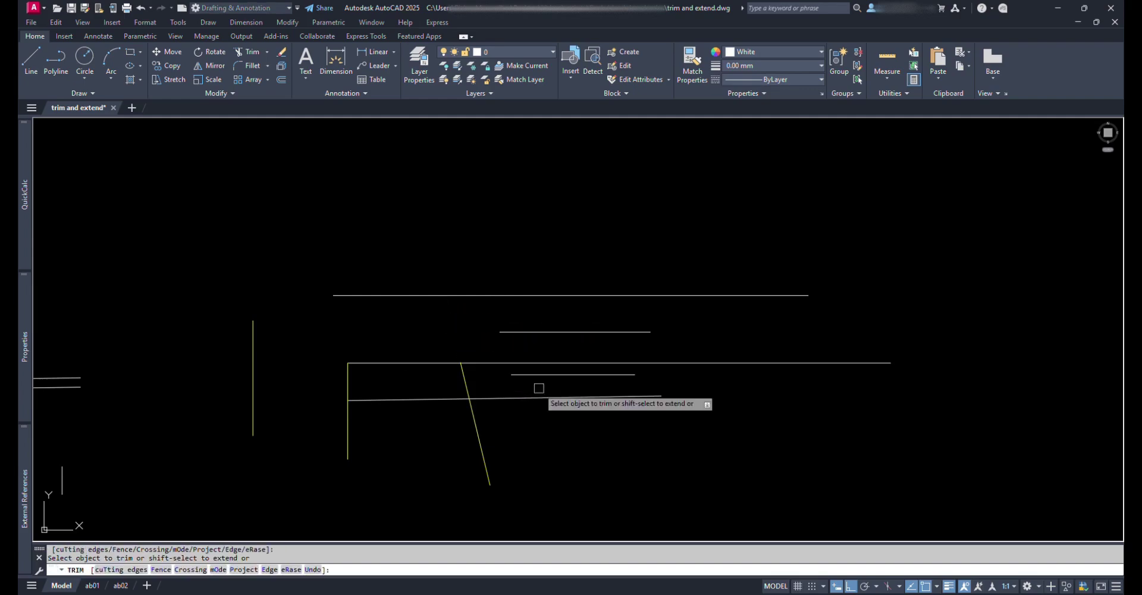
left_click(409, 400)
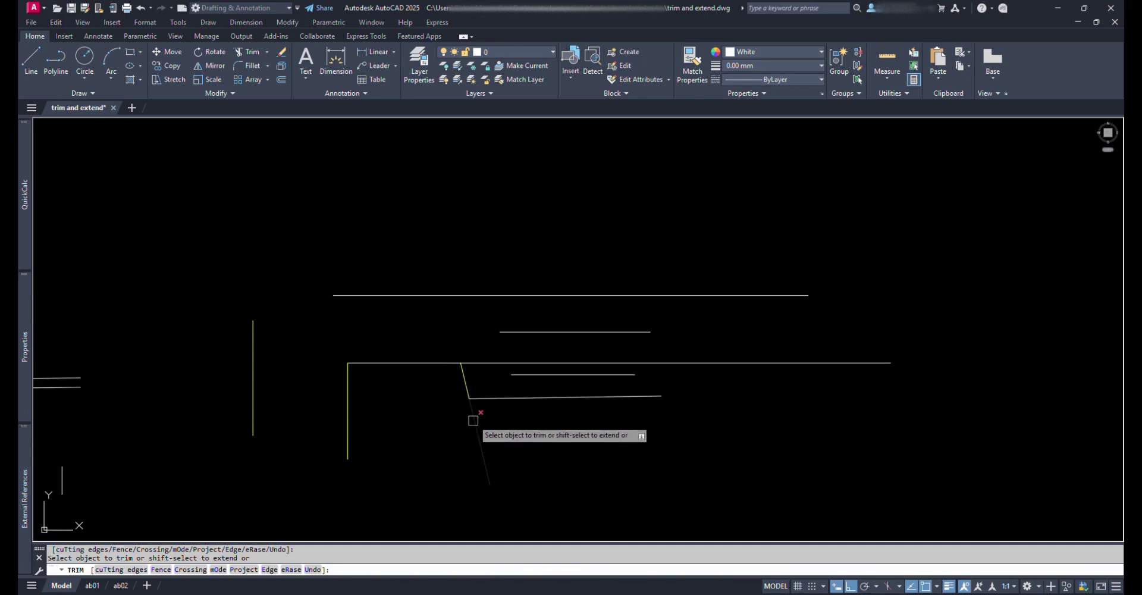
key("Escape")
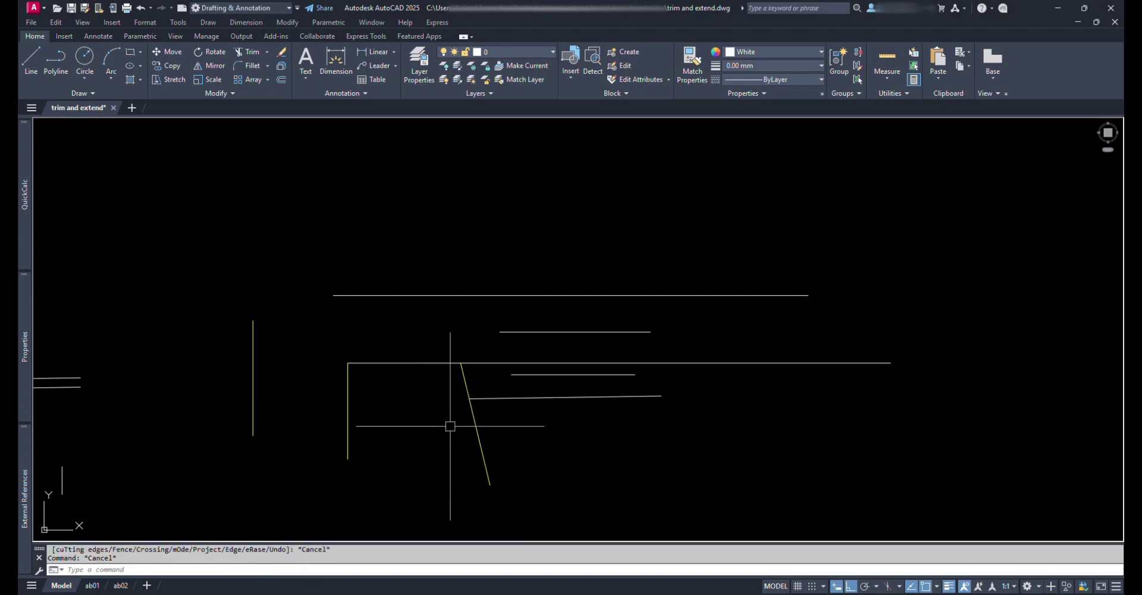
Extend the slanted yellow line to the top line, using all objects as boundaries
type("ex")
key("Return")
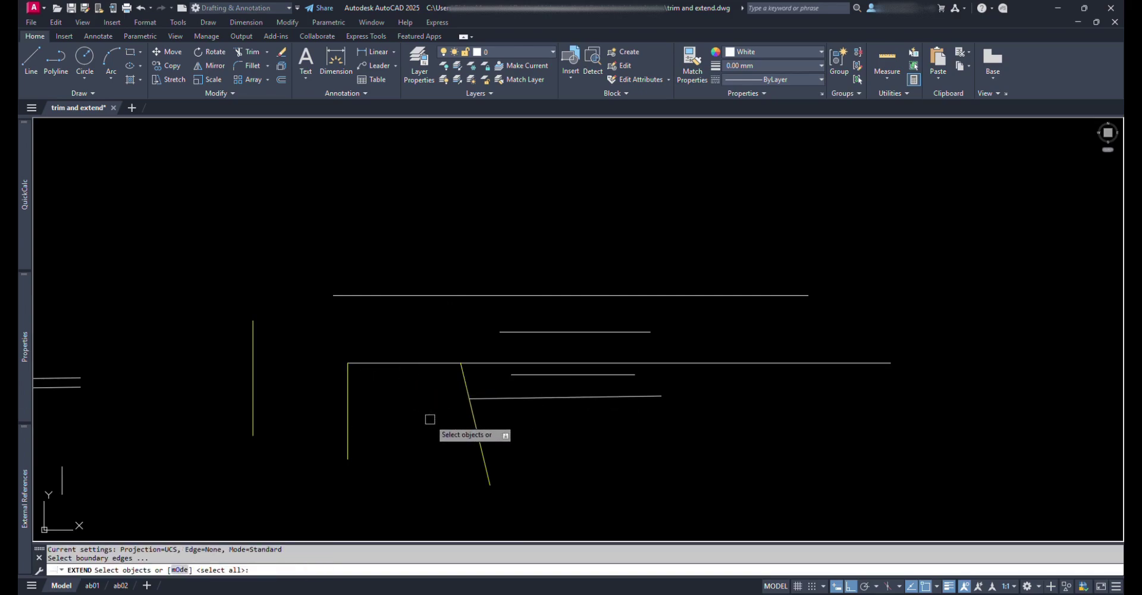
key("Return")
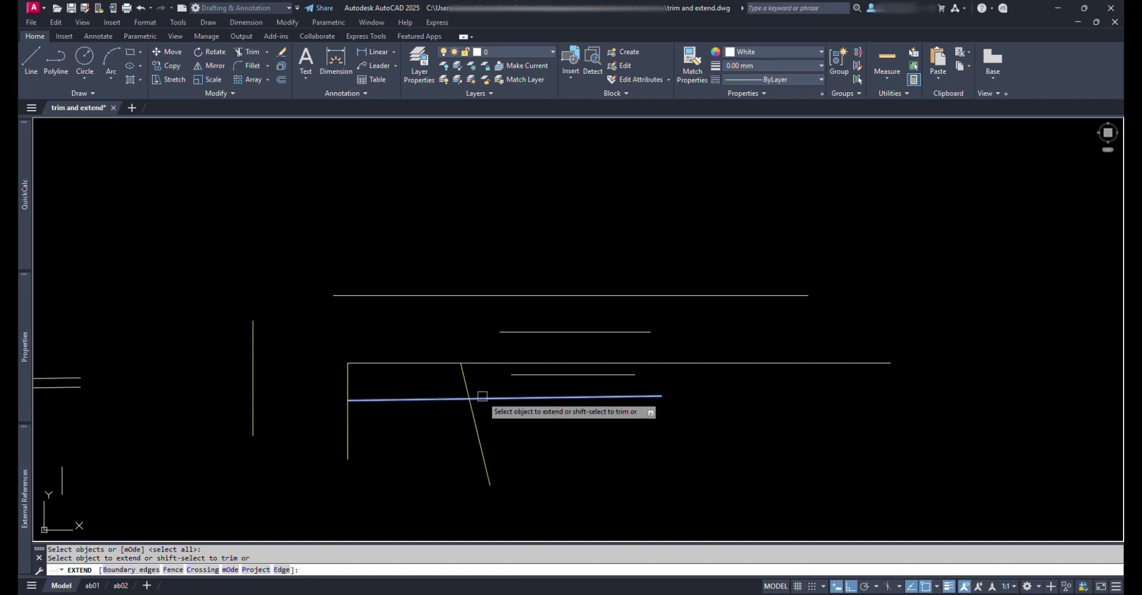
left_click(463, 374)
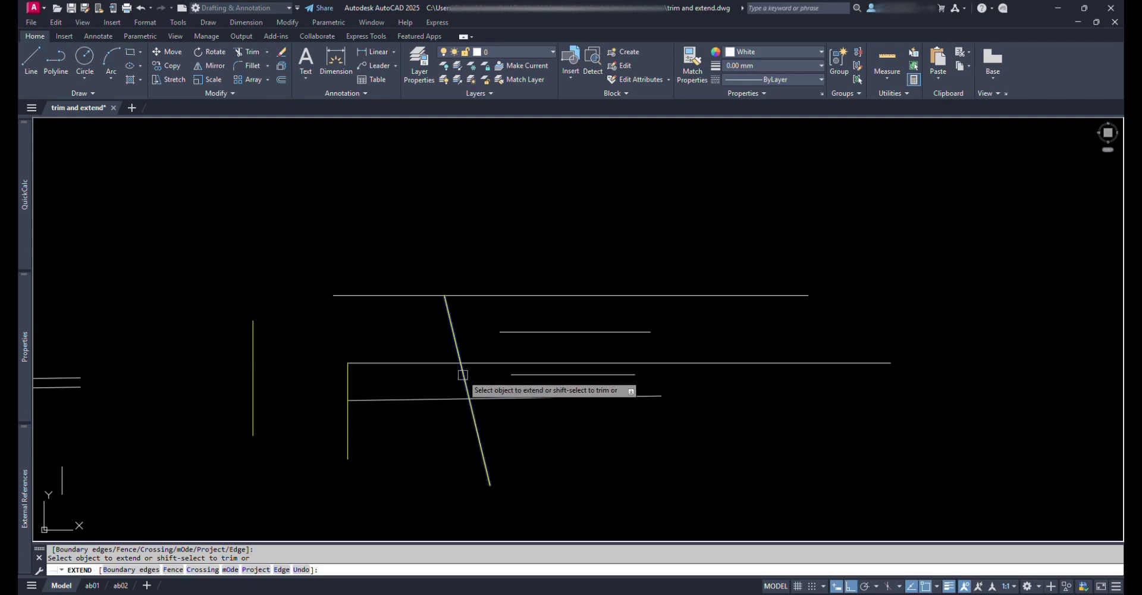
Set EDGEMODE to 1
key("Escape")
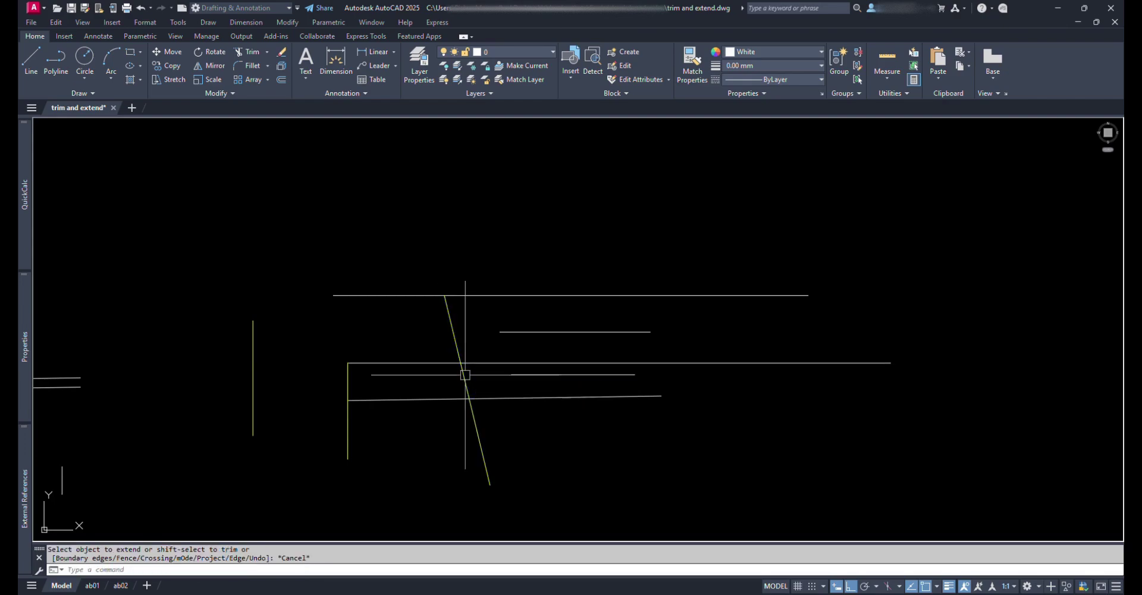
type("ED")
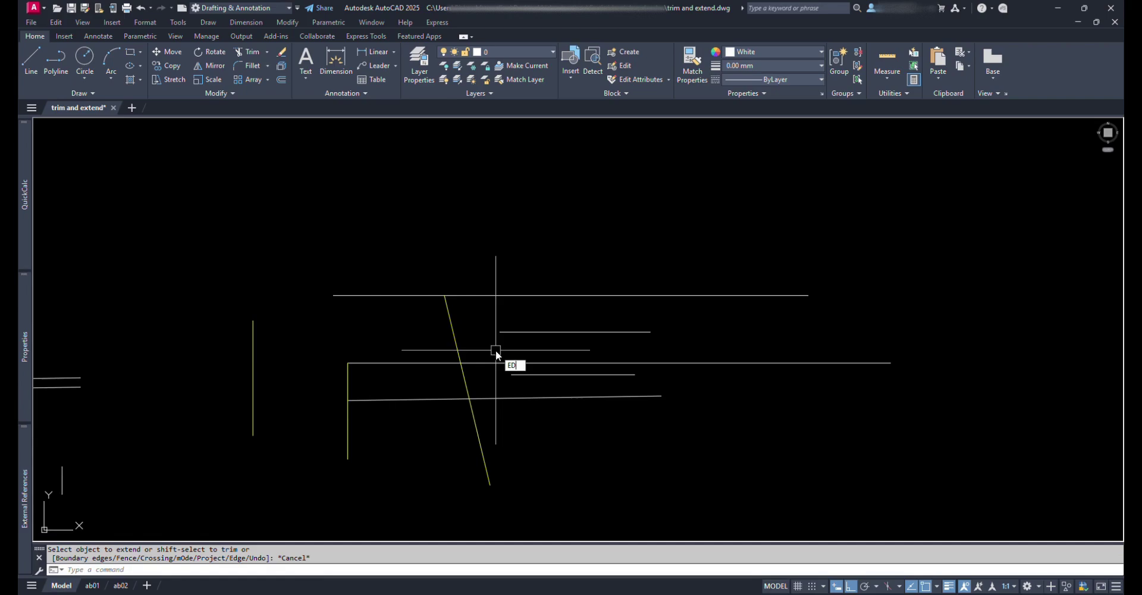
type("GE")
left_click(566, 387)
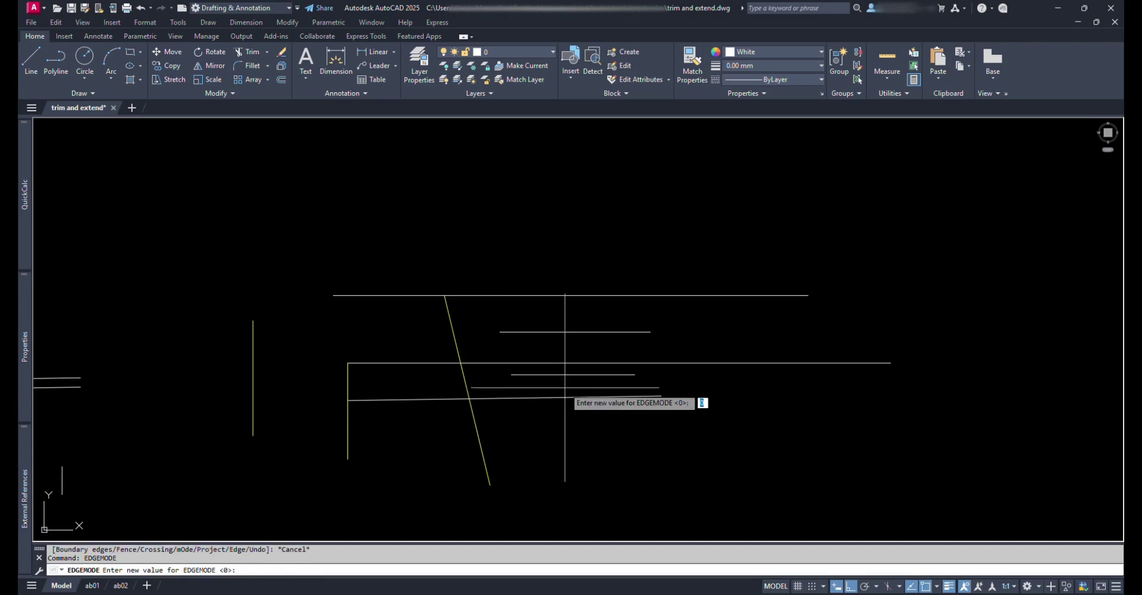
type("1")
key("Return")
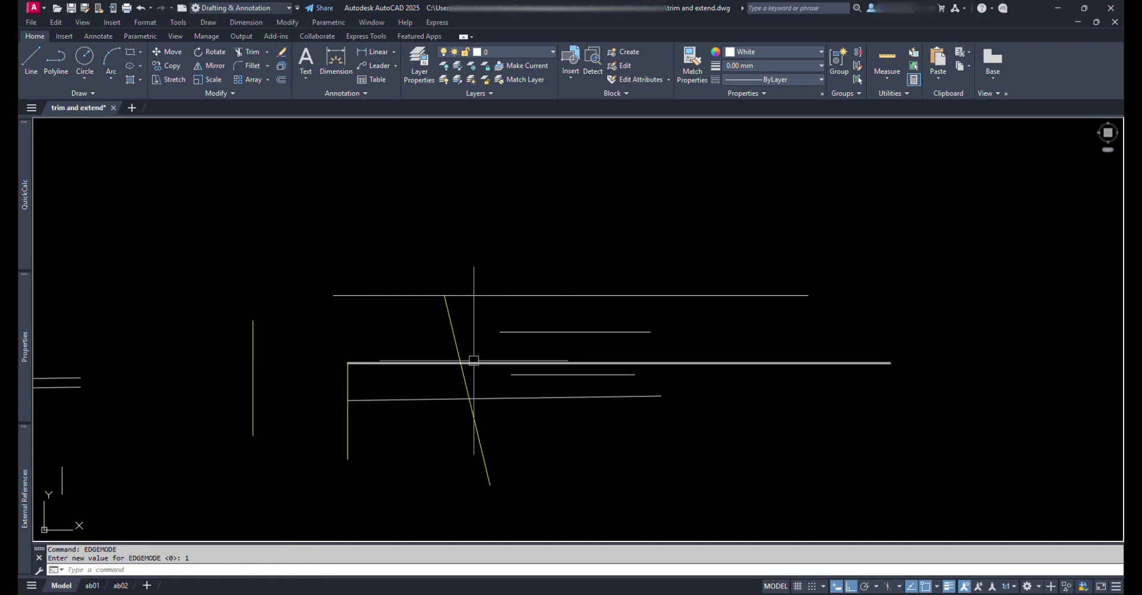
Start a new line left of the yellow diagonal and place its first point
type("l")
key("Return")
left_click(448, 434)
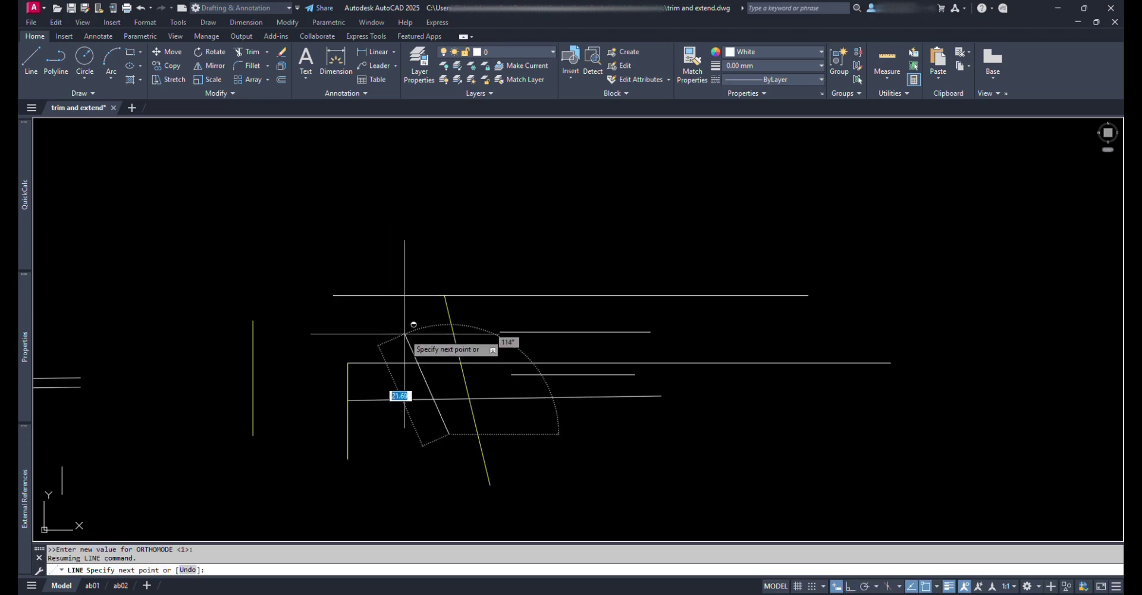
left_click(404, 328)
key("Escape")
type("tr")
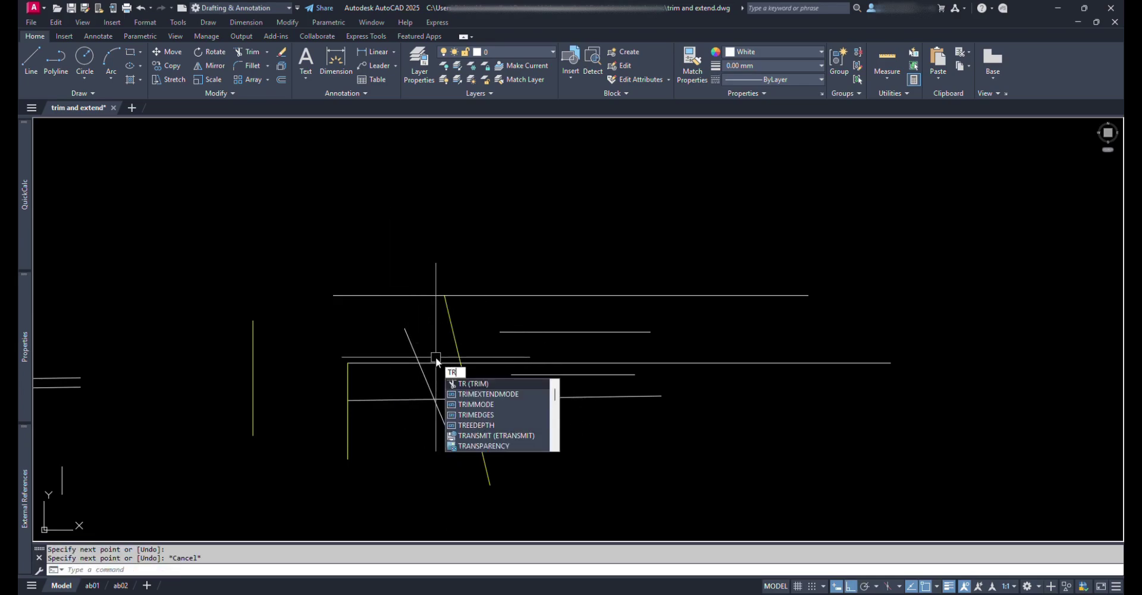
key("Return")
key("Return")
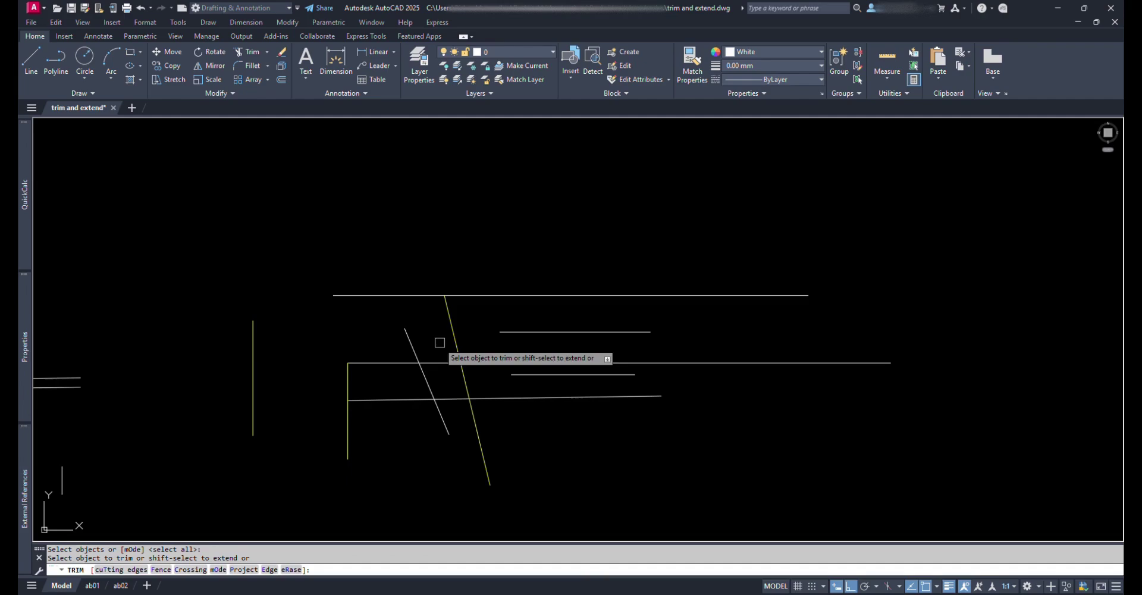
scroll(412, 342, "up", 4)
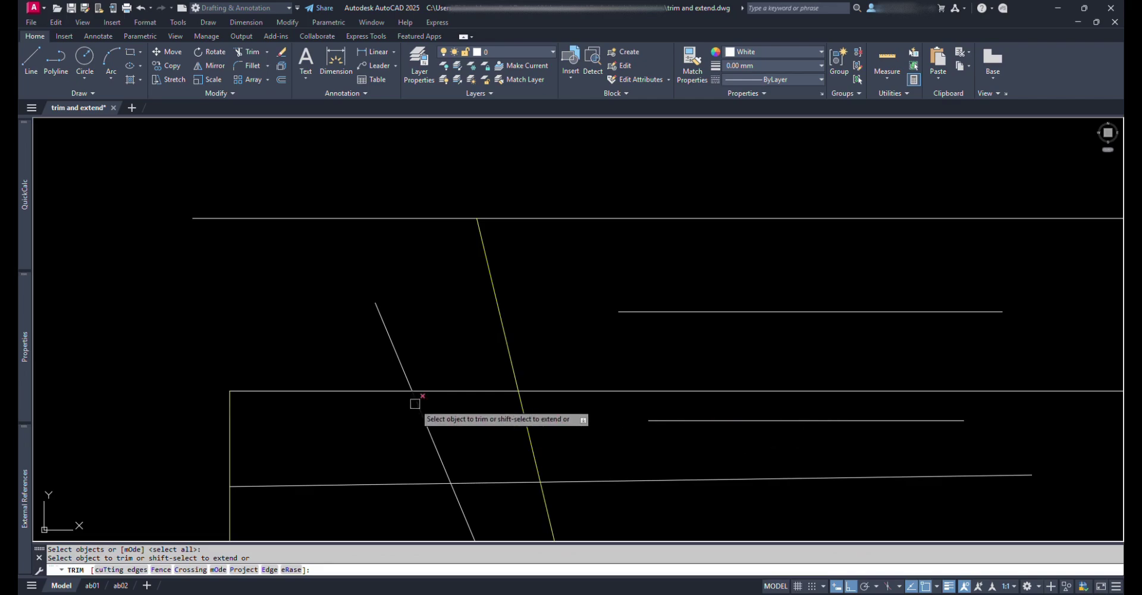
middle_click_drag(448, 458, 419, 394)
Extend the tall left yellow vertical upward to the short upper horizontal's implied line
key("Escape")
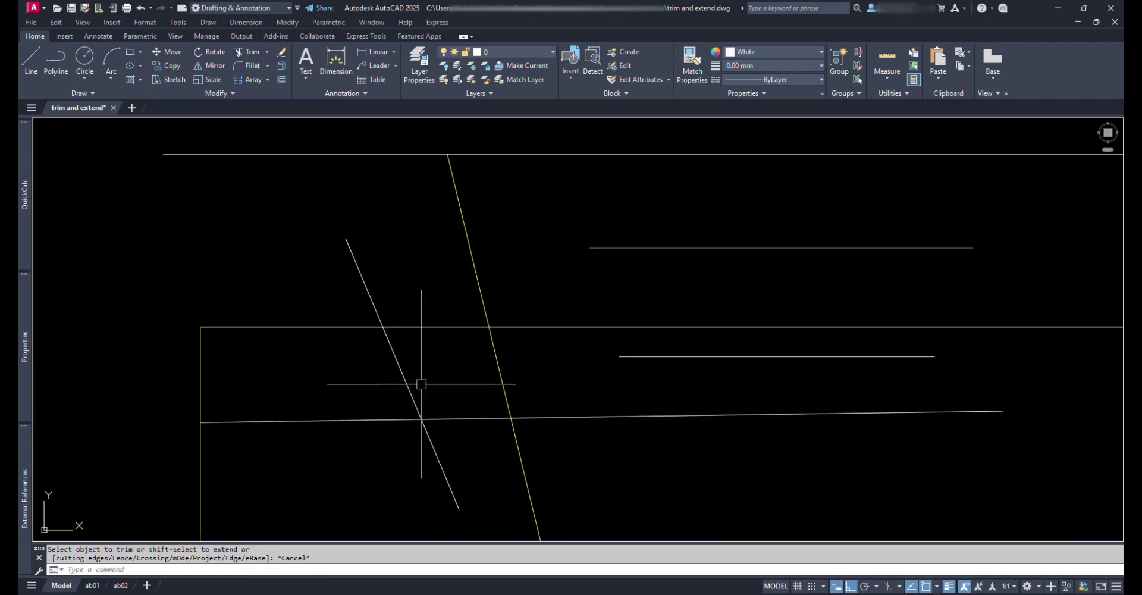
scroll(538, 387, "down", 2)
type("EX")
key("Return")
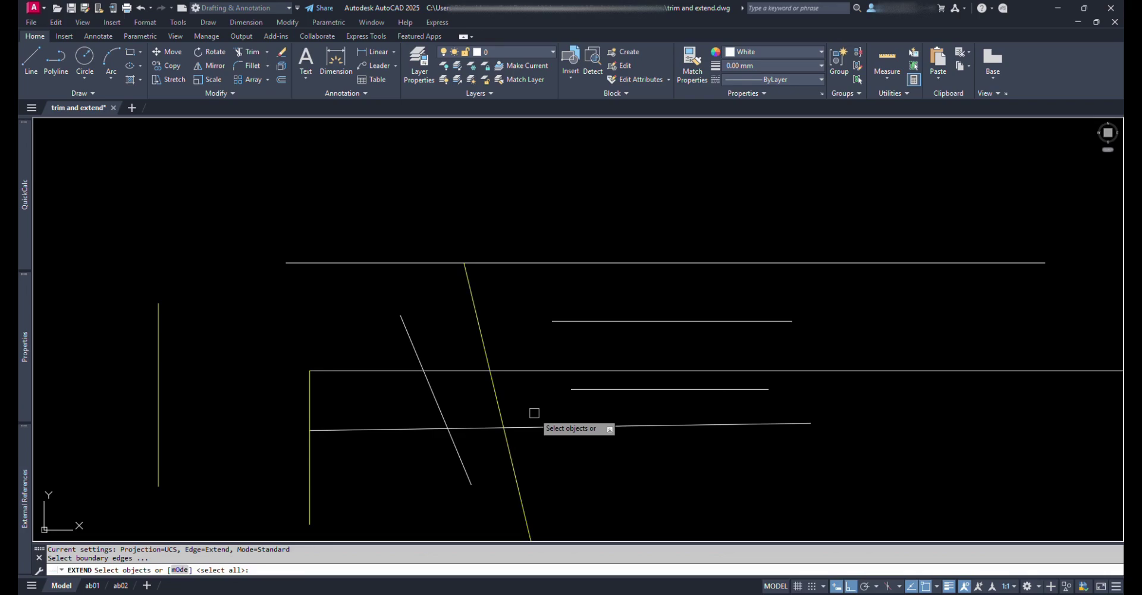
key("Return")
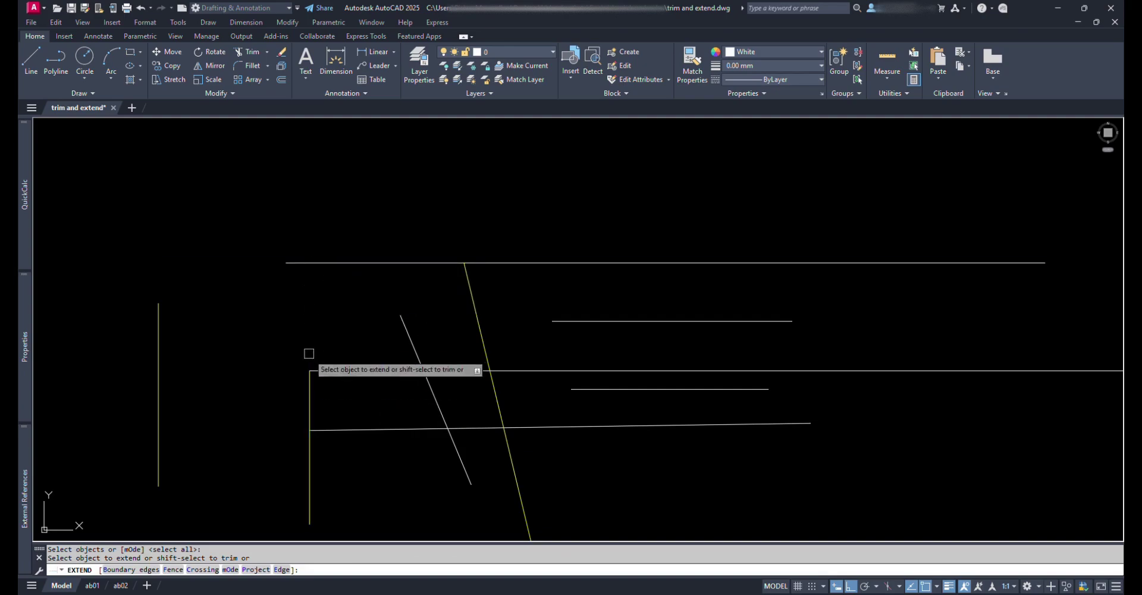
left_click(311, 400)
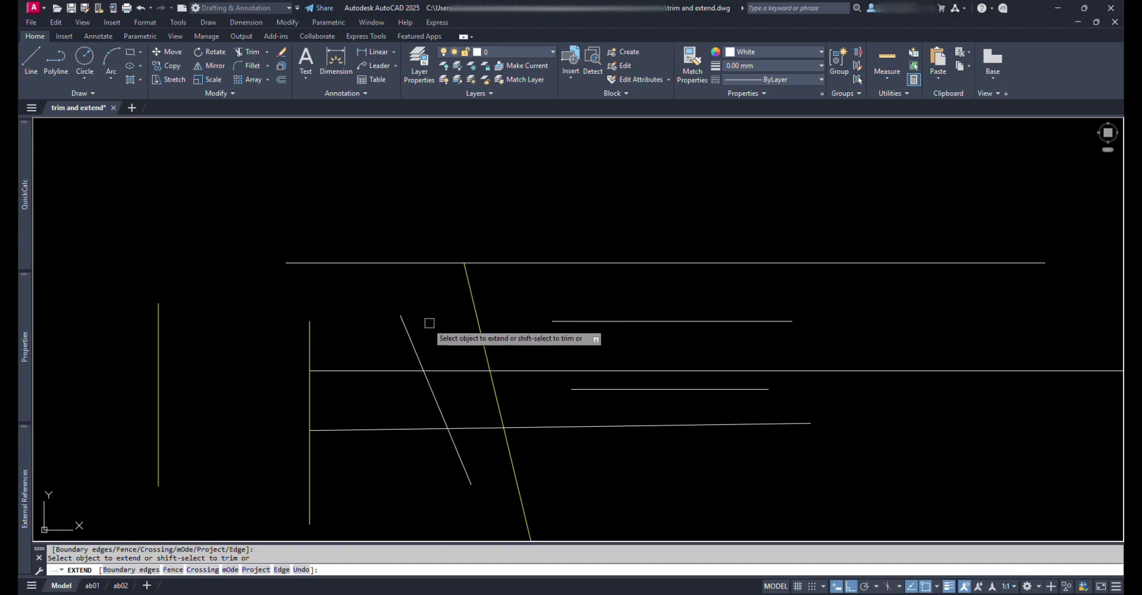
Reset EDGEMODE to 0
key("Escape")
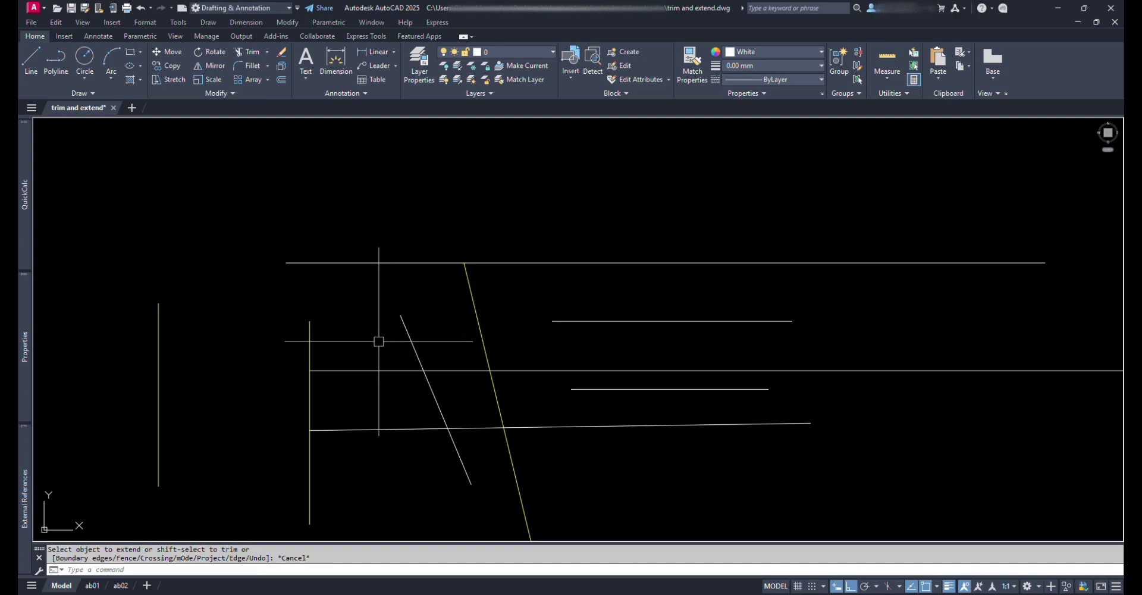
type("EDGEMODE")
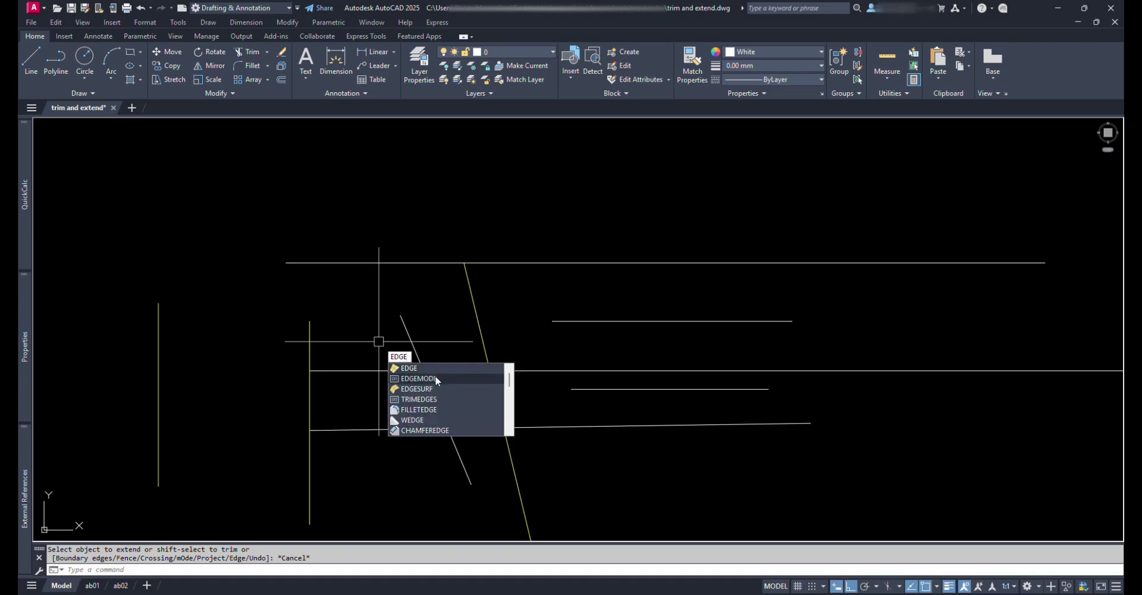
key("Return")
type("0")
key("Return")
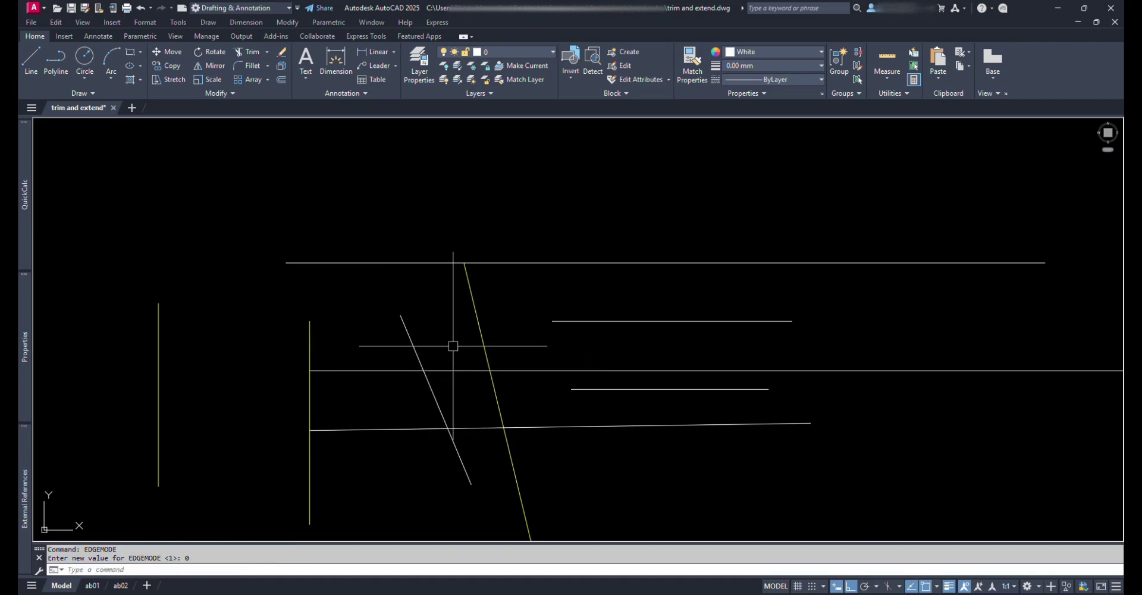
Bring the Trimmode (0)/(1) fillet examples into view and select the TRIMMODE setting
scroll(619, 316, "down", 5)
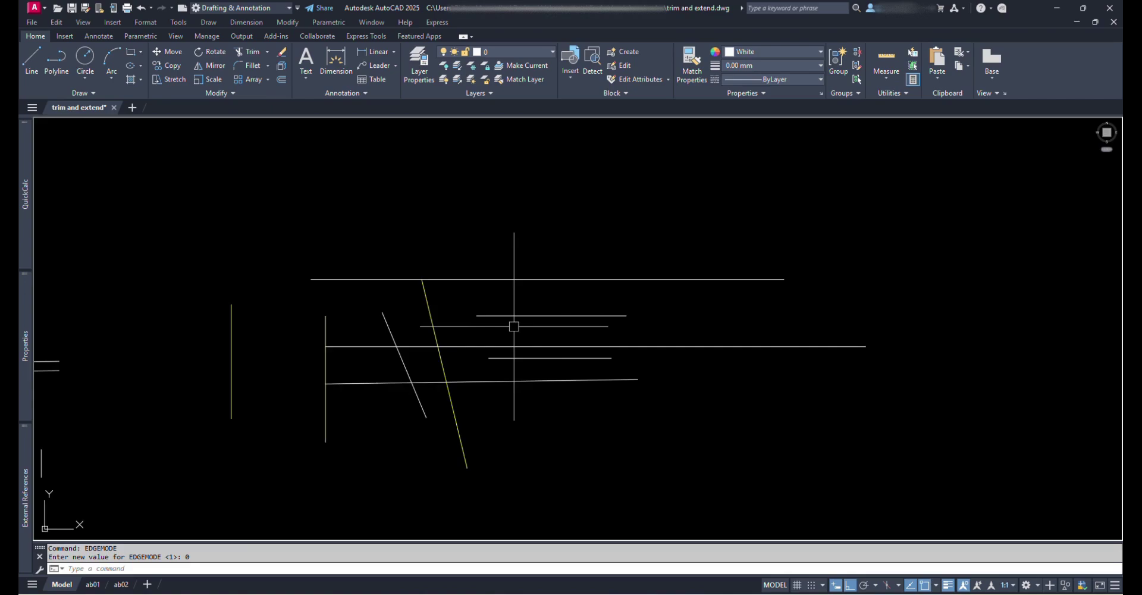
scroll(717, 357, "down", 3)
middle_click_drag(946, 362, 332, 369)
scroll(331, 369, "up", 5)
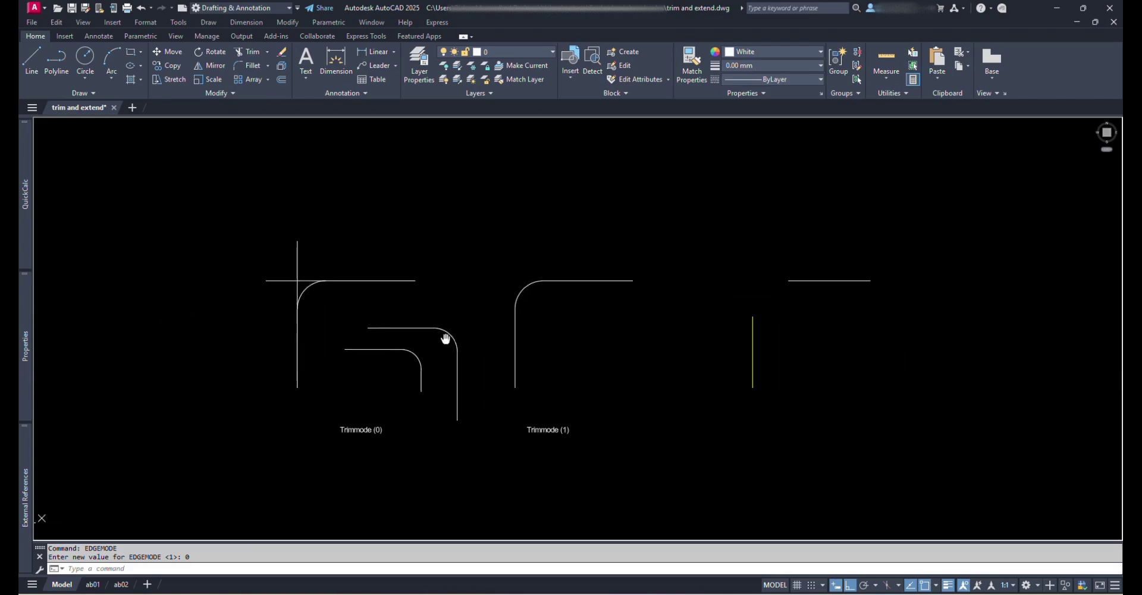
scroll(399, 316, "up", 2)
type("TR")
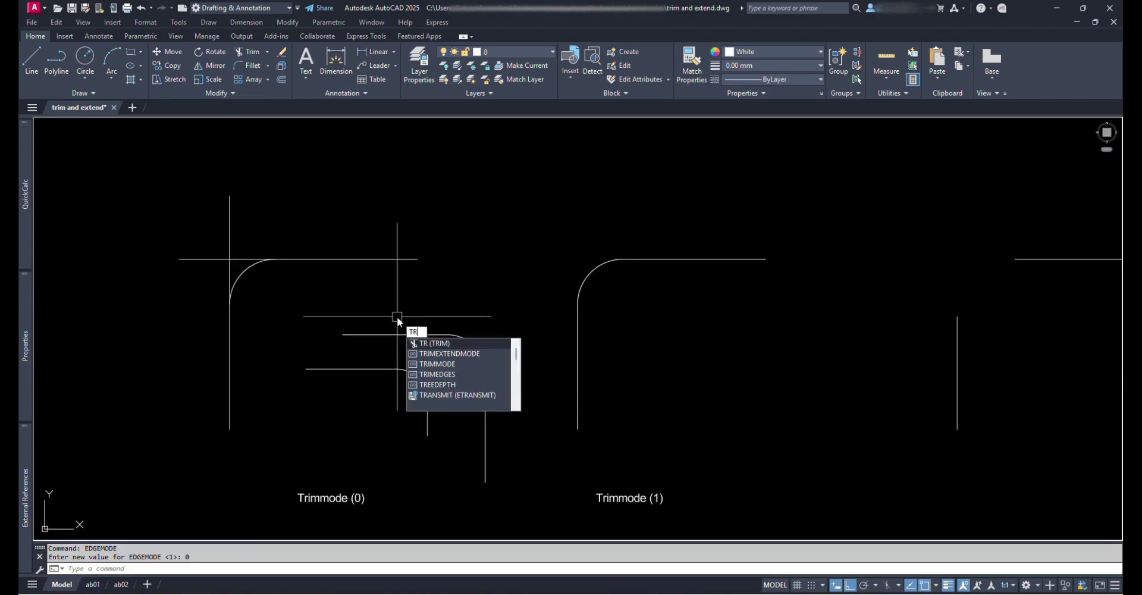
type("IM")
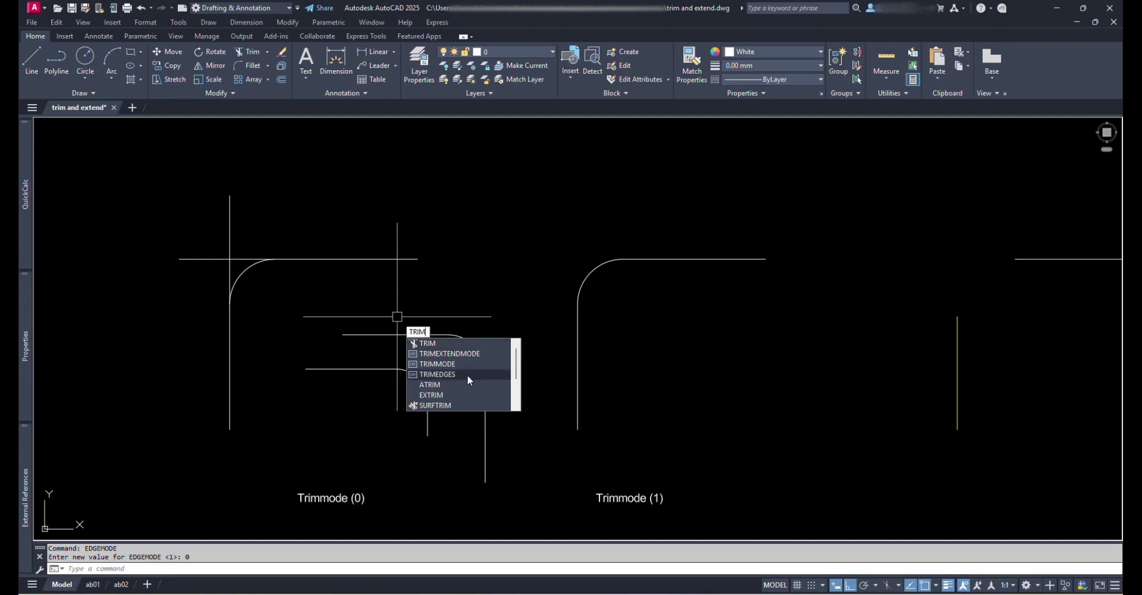
left_click(462, 364)
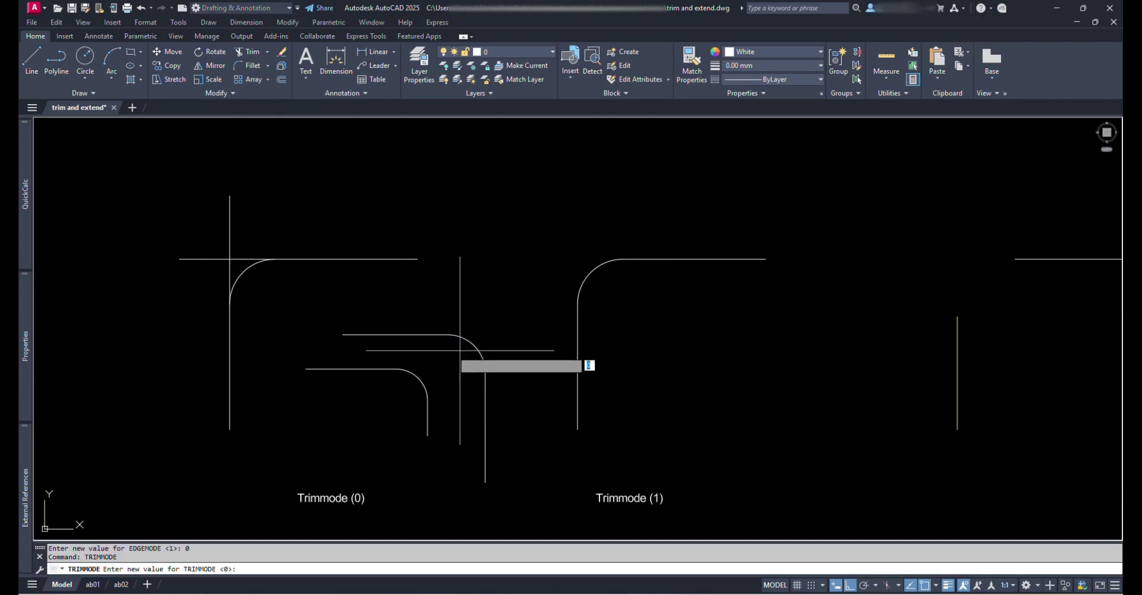
Keep TRIMMODE at 0 and fillet the horizontal and vertical lines with a two-point radius
scroll(470, 309, "up", 5)
key("Return")
type("f")
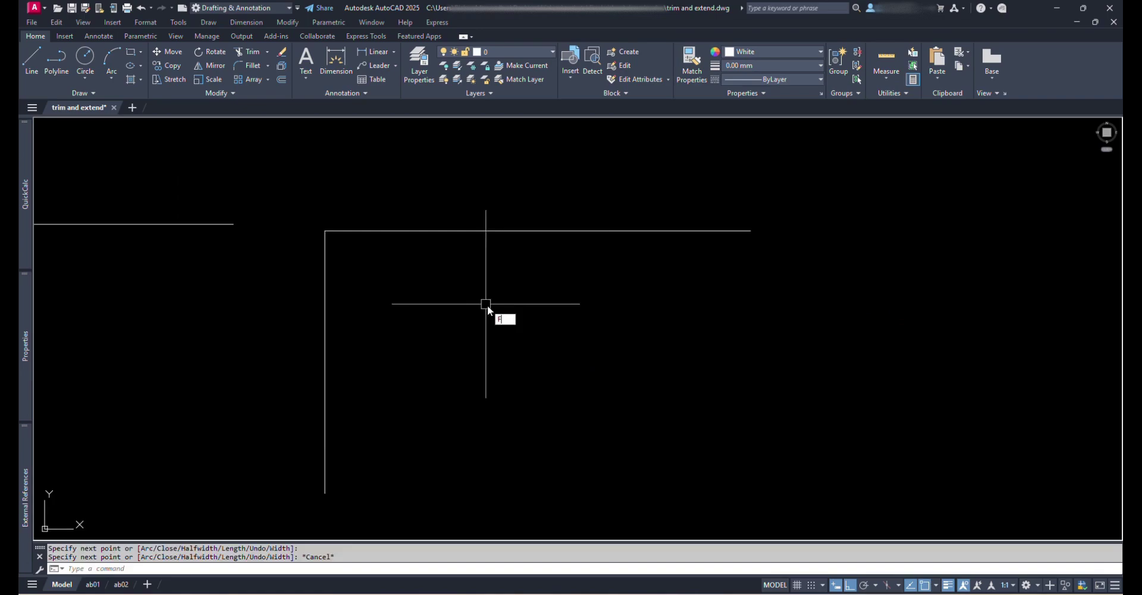
key("Return")
type("R")
key("Return")
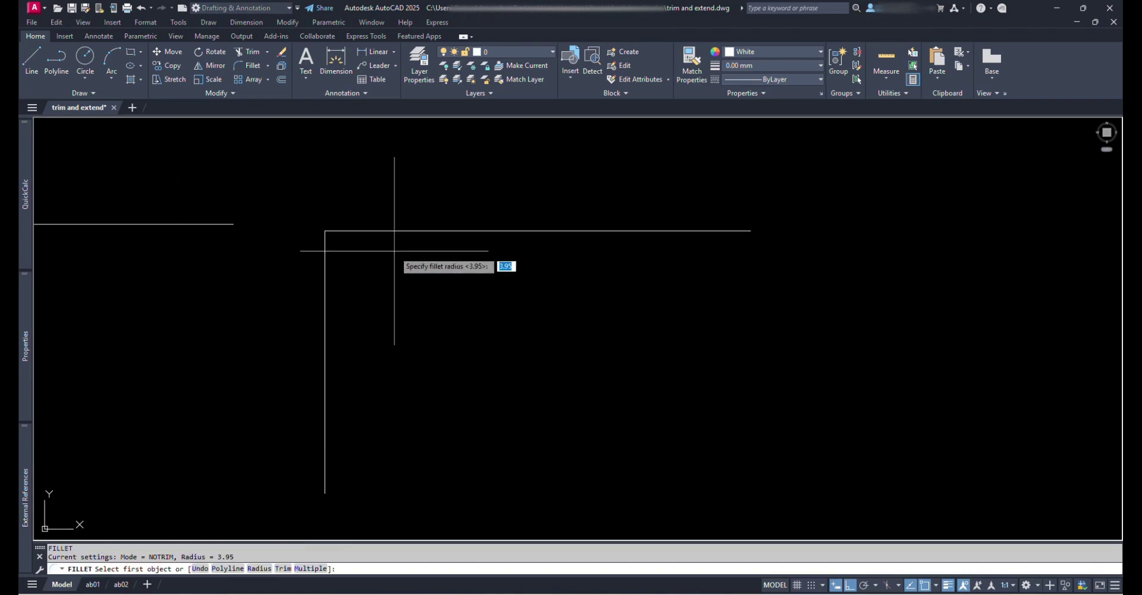
left_click(324, 232)
left_click(492, 247)
left_click(429, 228)
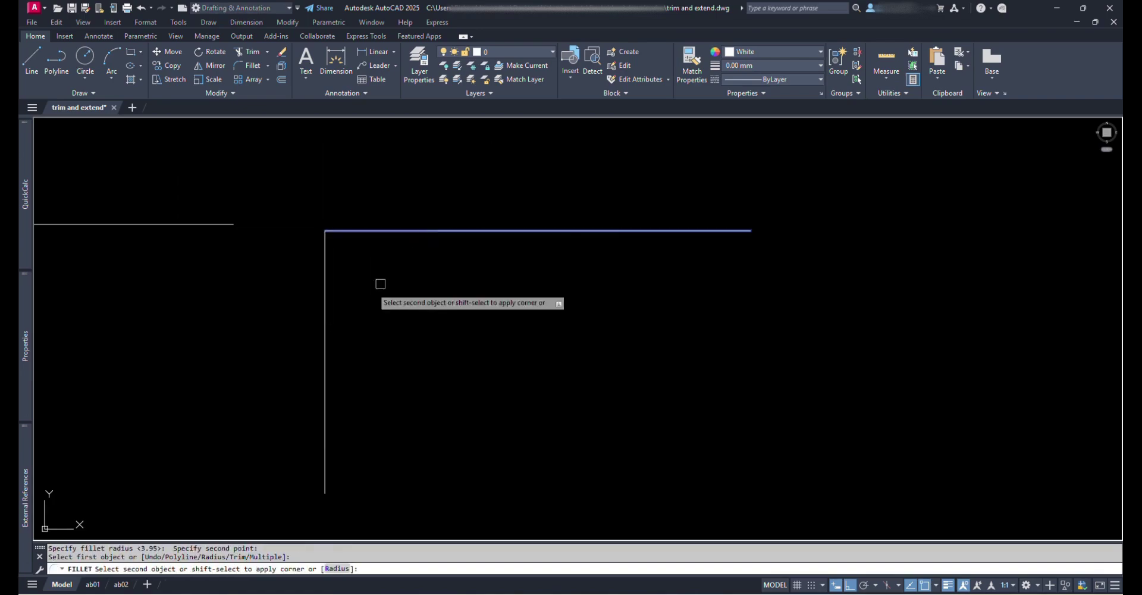
left_click(324, 312)
Set TRIMMODE to 1
scroll(436, 292, "down", 2)
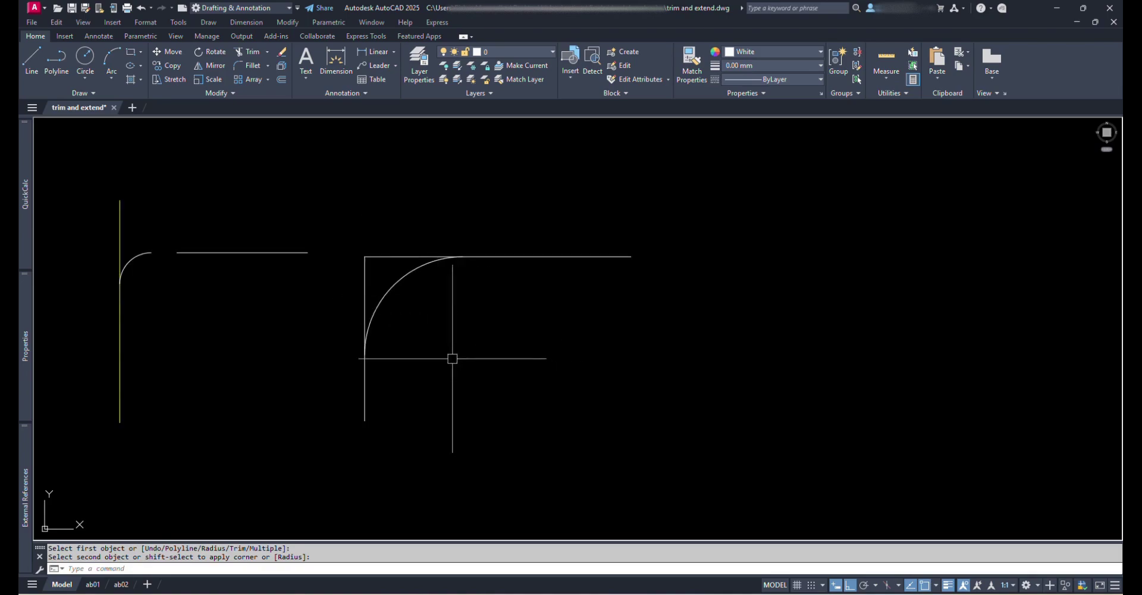
scroll(443, 352, "down", 2)
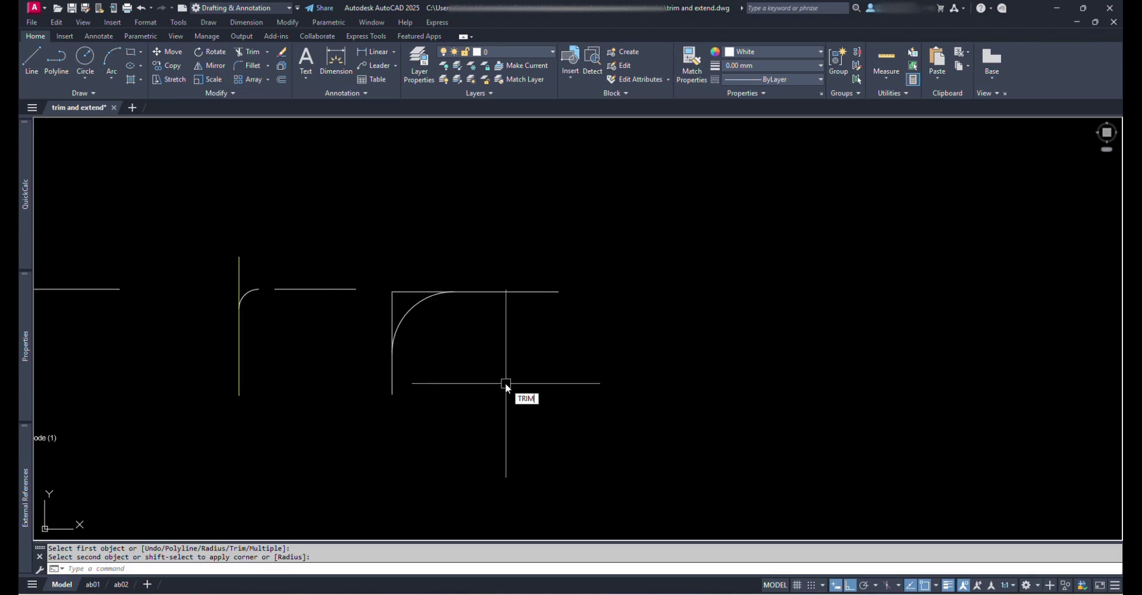
left_click(562, 431)
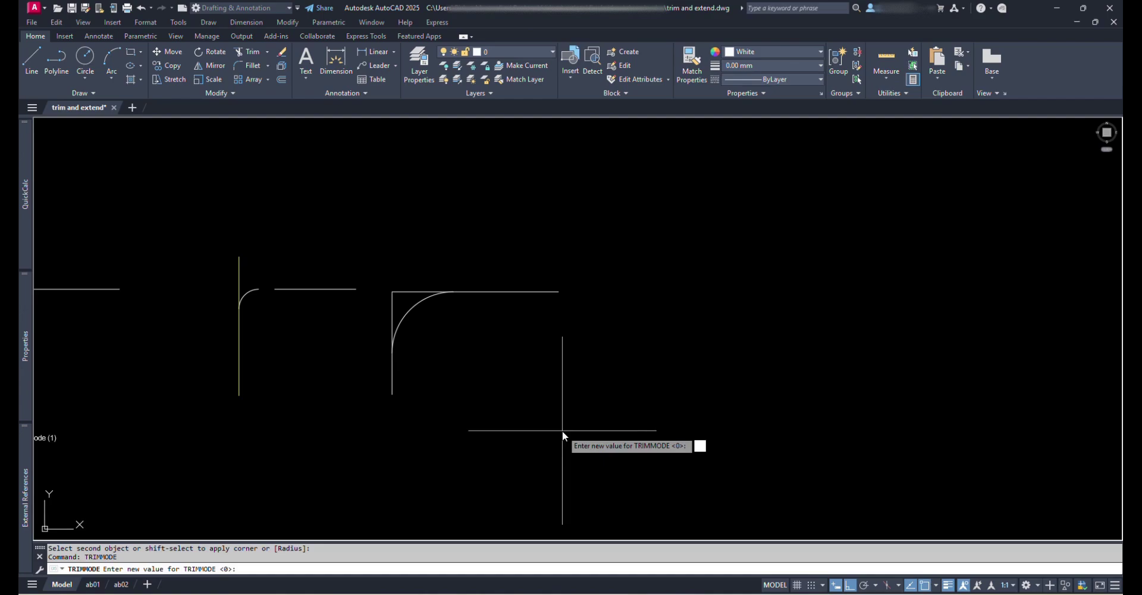
key("Return")
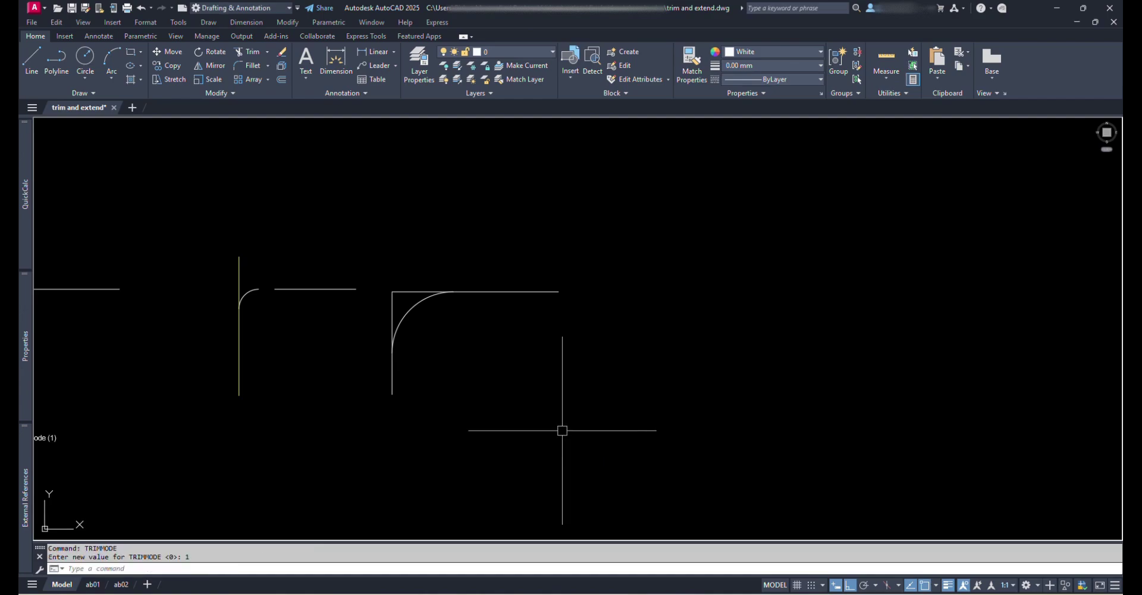
Draw an L-shaped two-segment polyline with PL
type("pl")
key("Return")
left_click(482, 459)
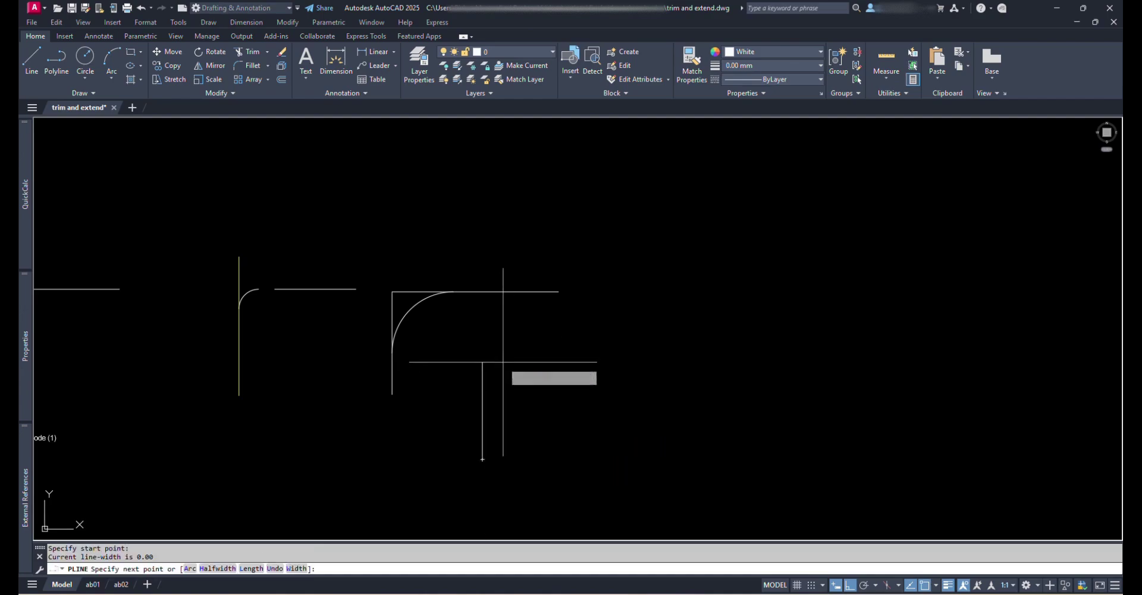
left_click(503, 361)
left_click(624, 378)
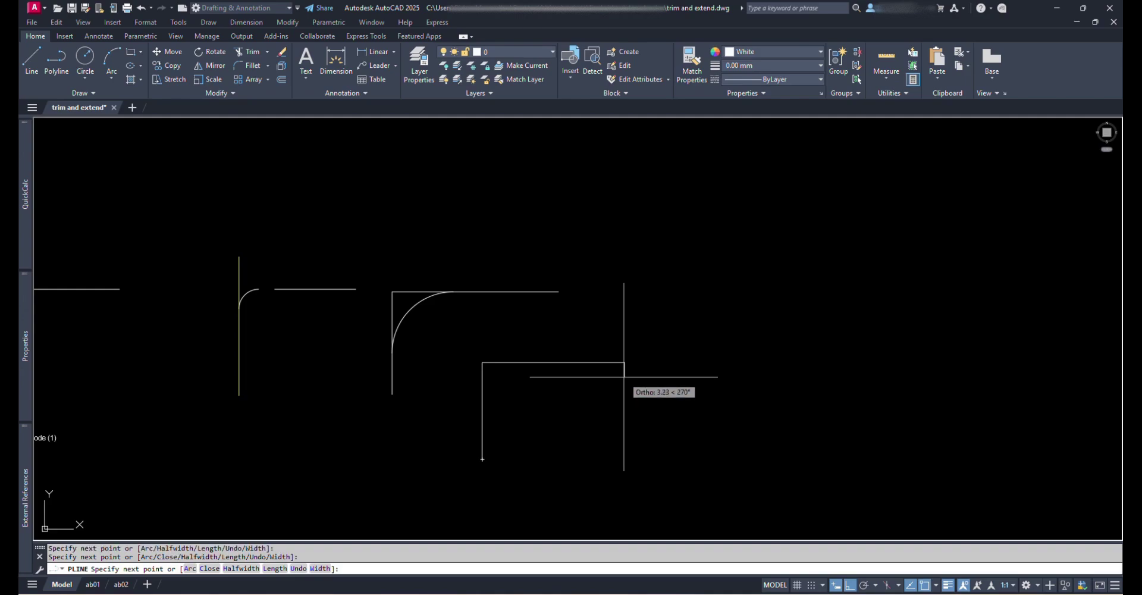
key("Escape")
Fillet the polyline's horizontal and vertical segments with the 12.32 radius in Trim mode
scroll(520, 392, "up", 4)
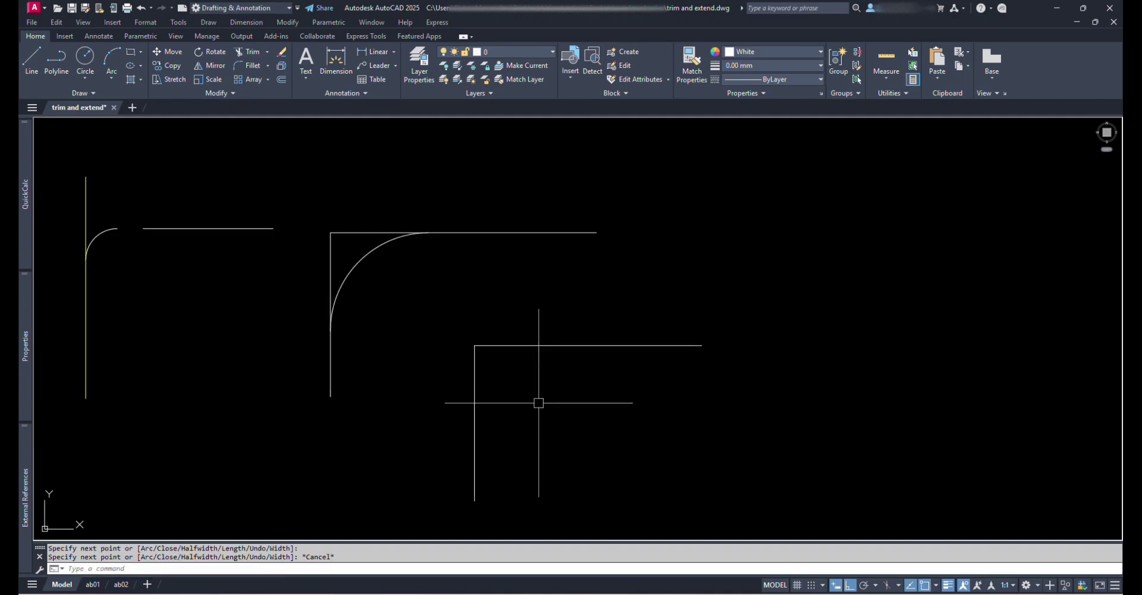
middle_click_drag(578, 398, 494, 339)
scroll(493, 344, "down", 2)
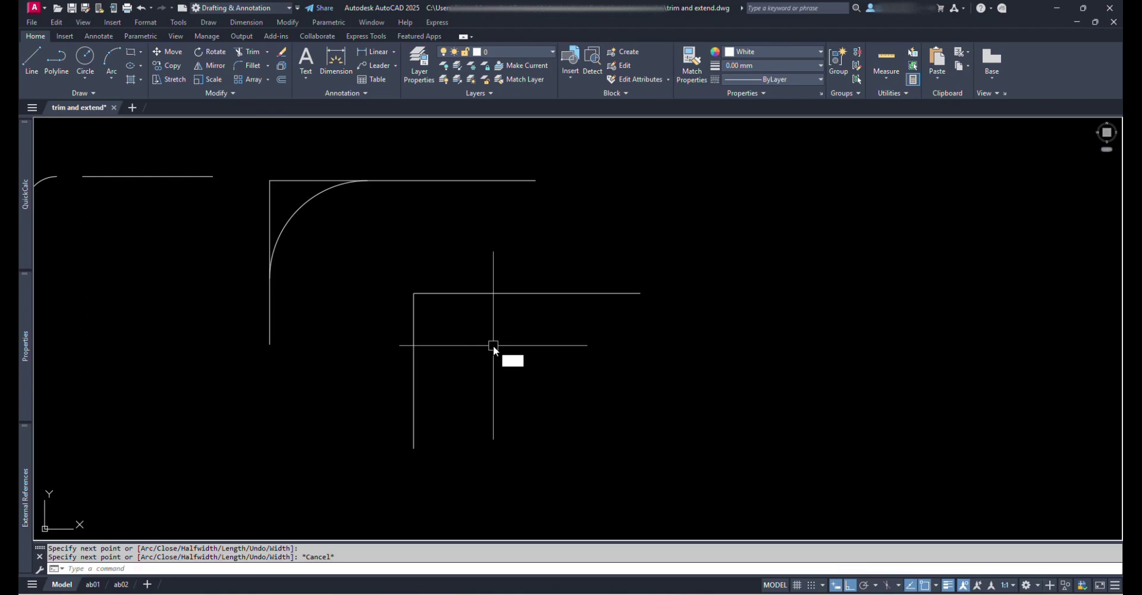
type("f")
key("Return")
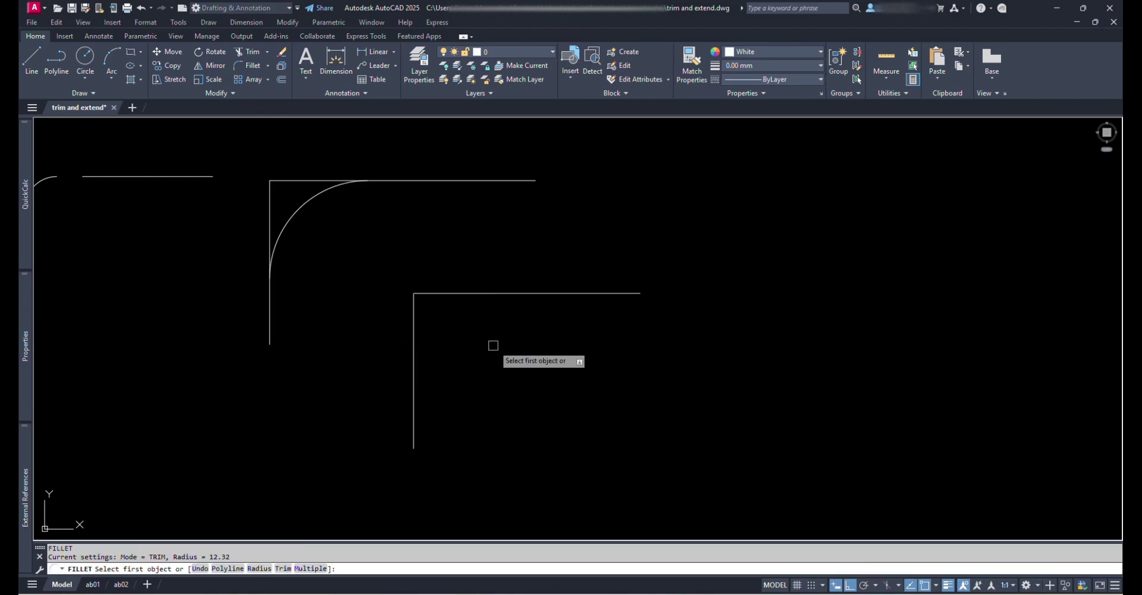
left_click(445, 293)
left_click(417, 326)
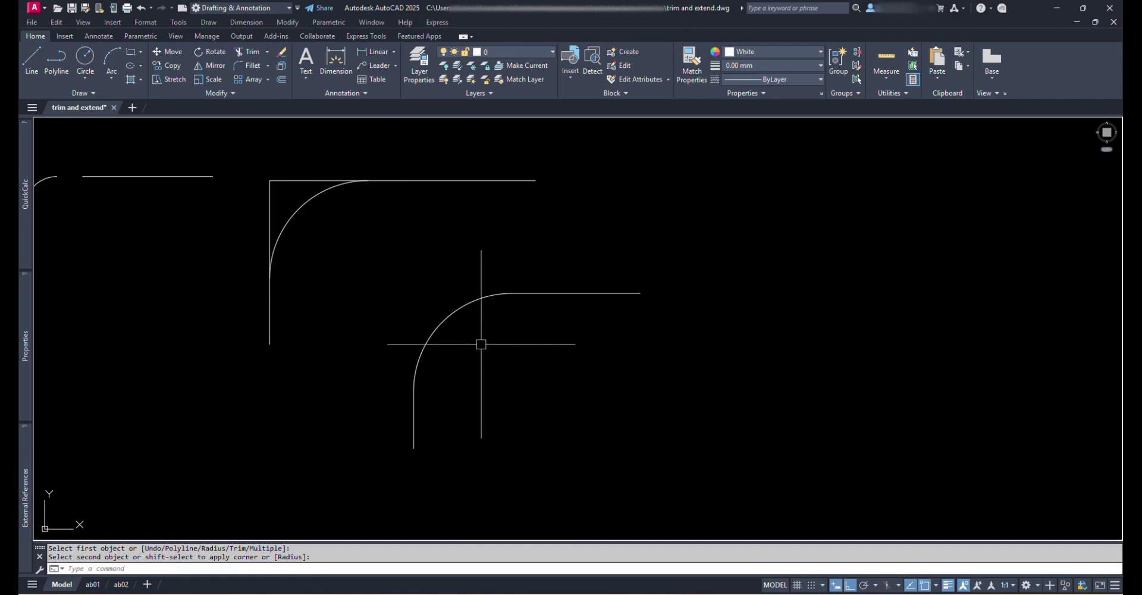
scroll(491, 339, "down", 3)
Pan and zoom across the drawing to the TRIM (TR) / EXTEND (EX) numbered mode list
scroll(319, 332, "down", 2)
middle_click_drag(319, 332, 591, 331)
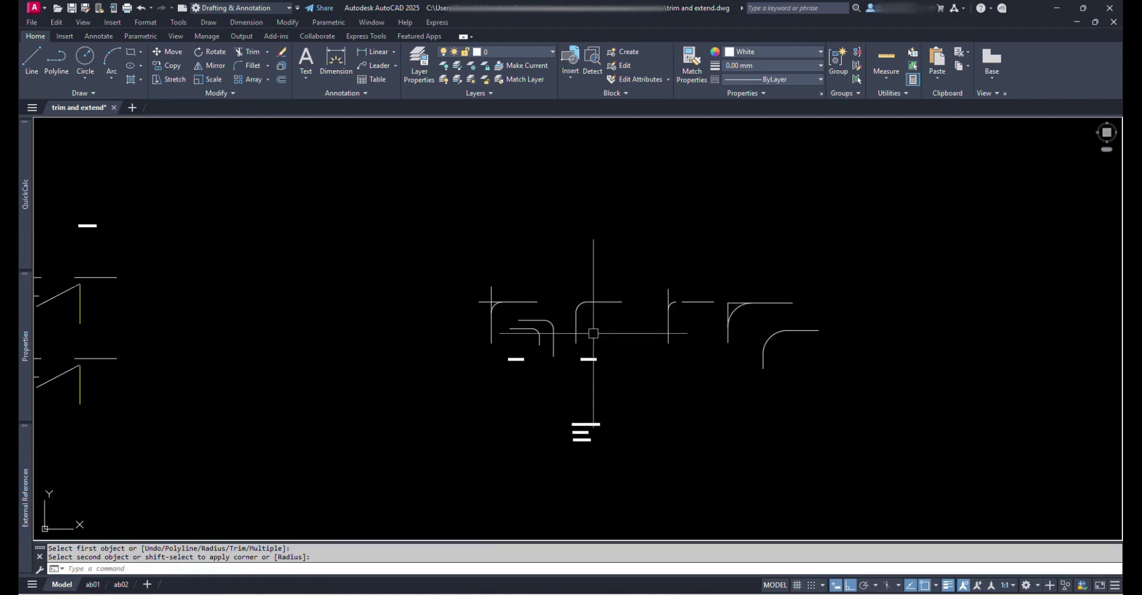
scroll(571, 390, "up", 10)
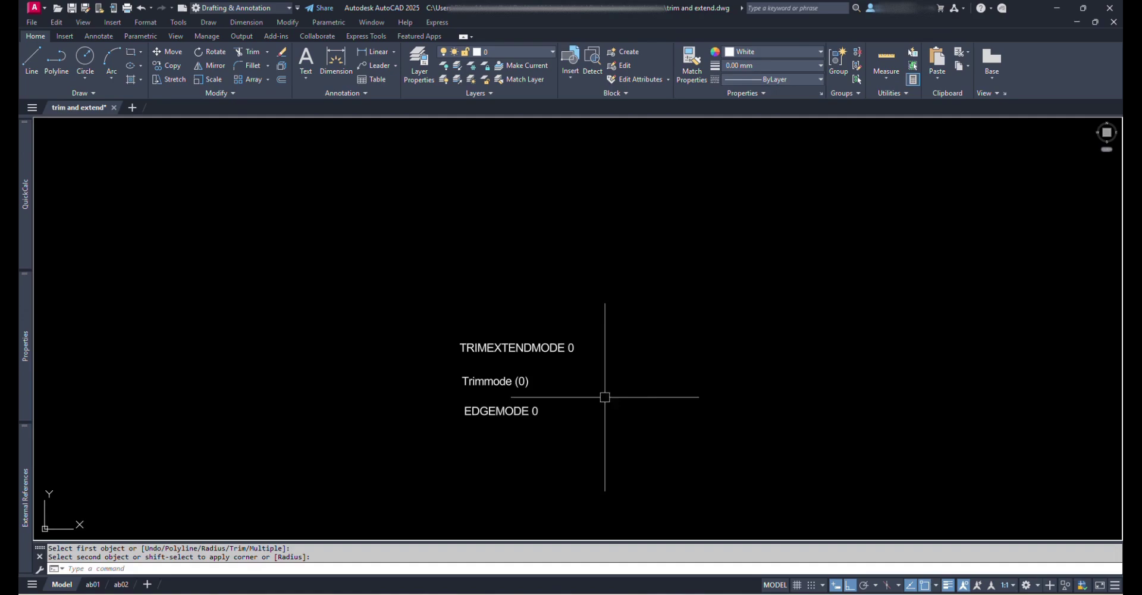
scroll(565, 384, "down", 5)
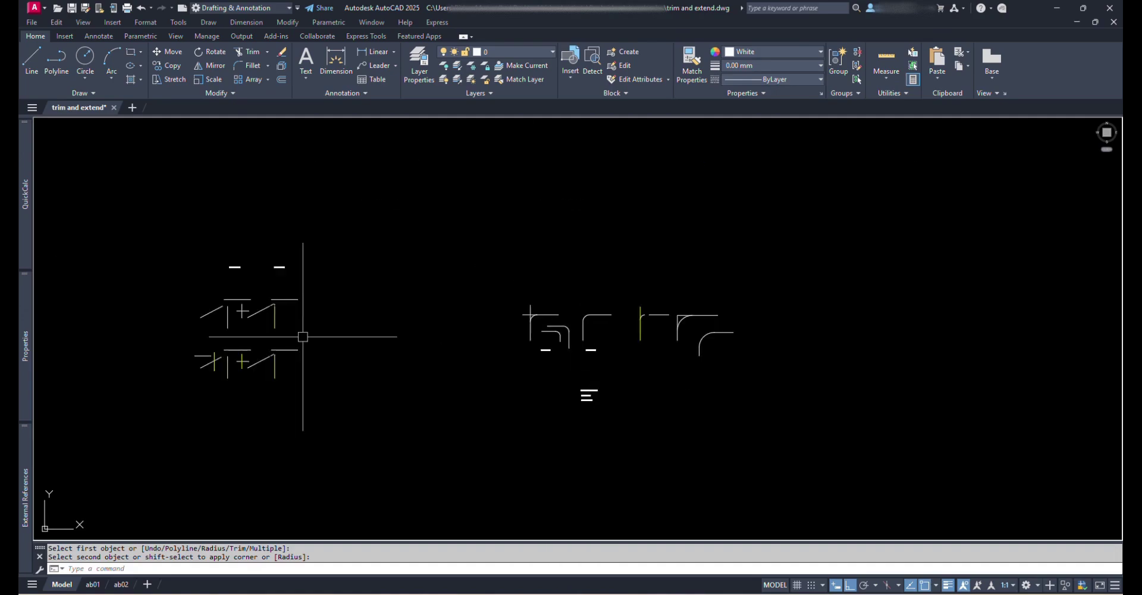
mouse_move(301, 333)
middle_mouse_down()
mouse_move(197, 333)
mouse_move(452, 353)
middle_mouse_up()
scroll(308, 261, "up", 6)
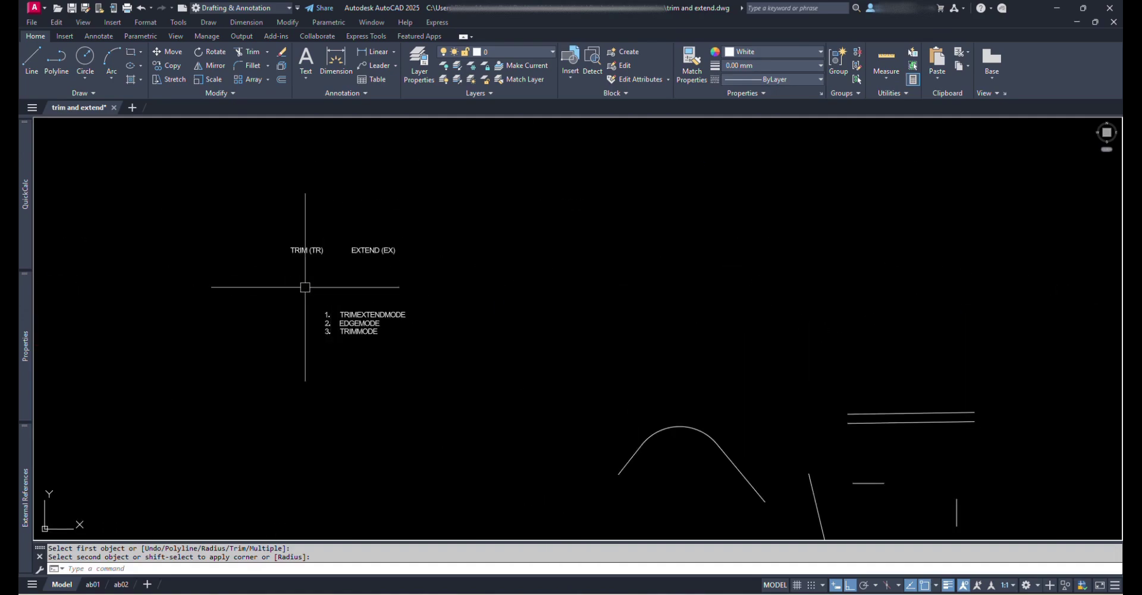
scroll(354, 287, "up", 2)
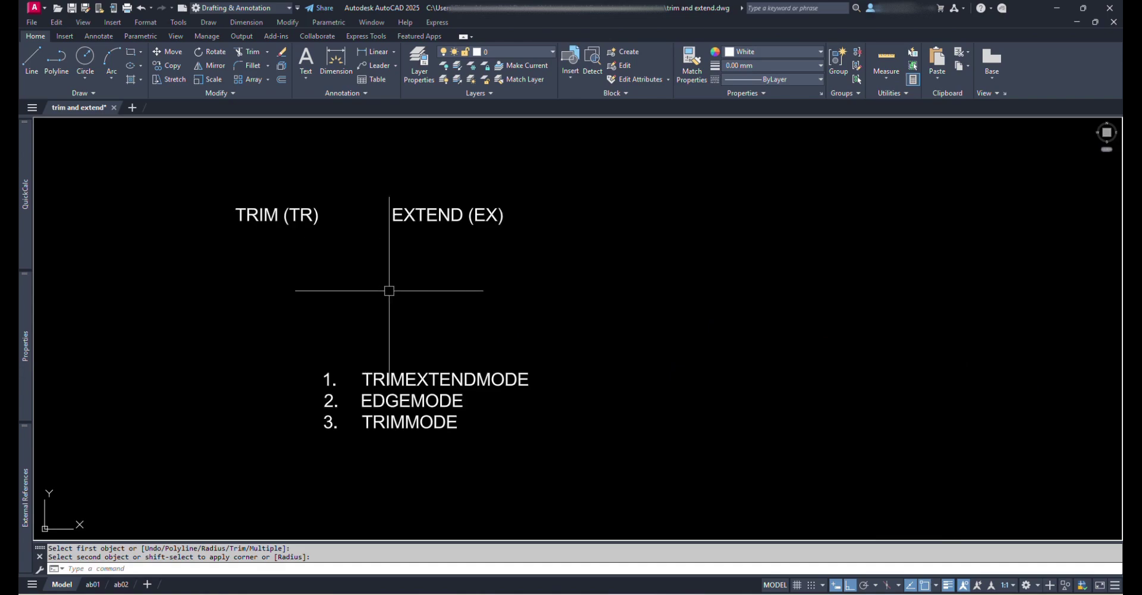
middle_click_drag(387, 291, 484, 319)
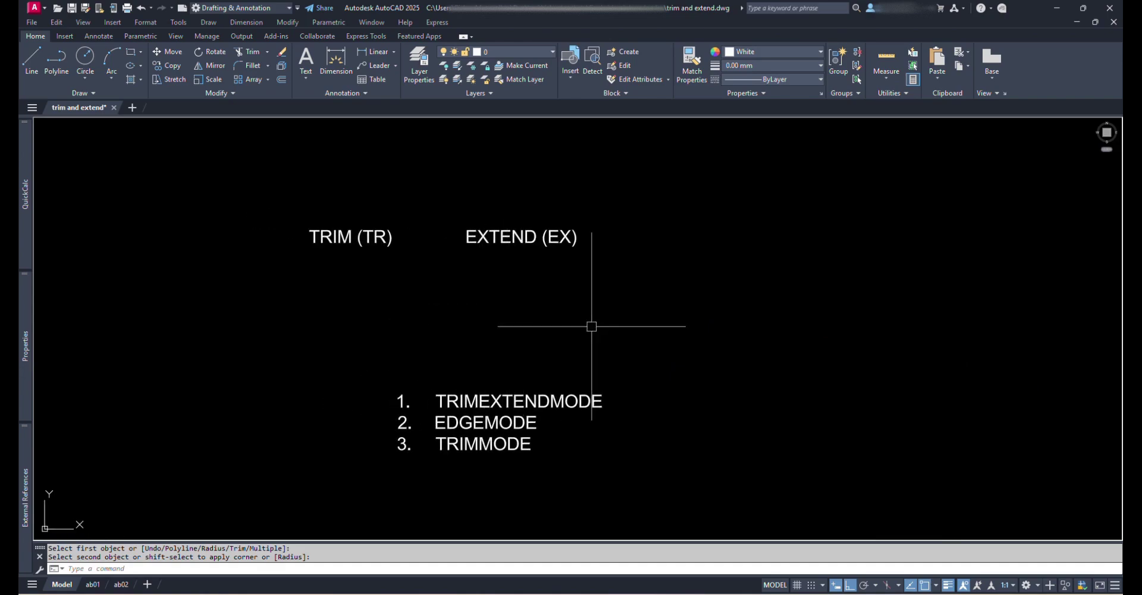
Stretch the numbered TRIMEXTENDMODE/EDGEMODE/TRIMMODE list up just below the TRIM and EXTEND headings
key("Return")
left_click(684, 466)
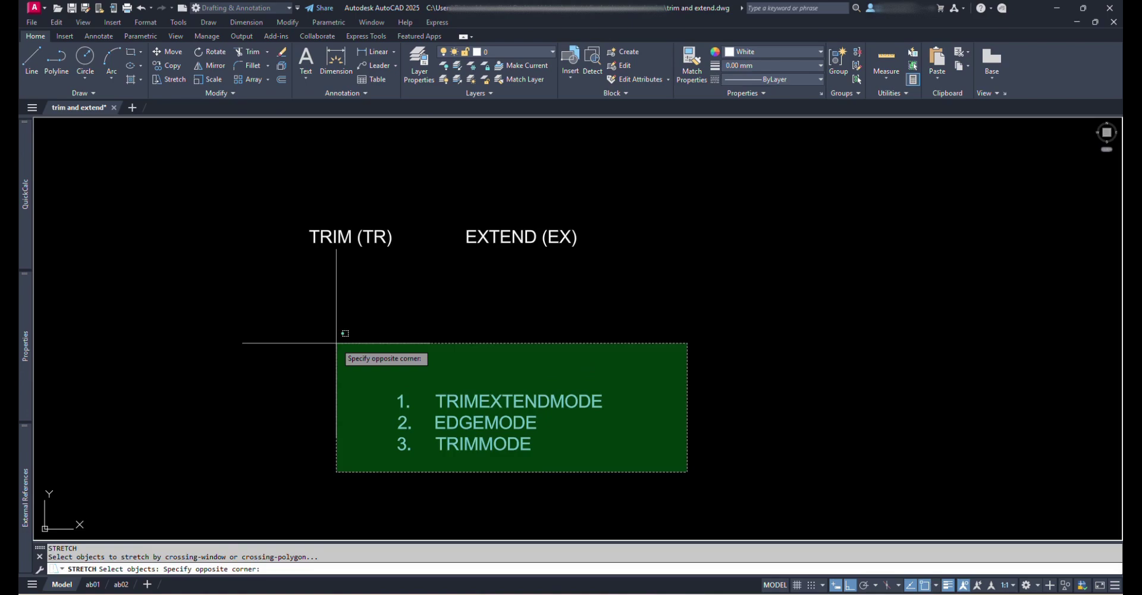
left_click(331, 339)
key("Return")
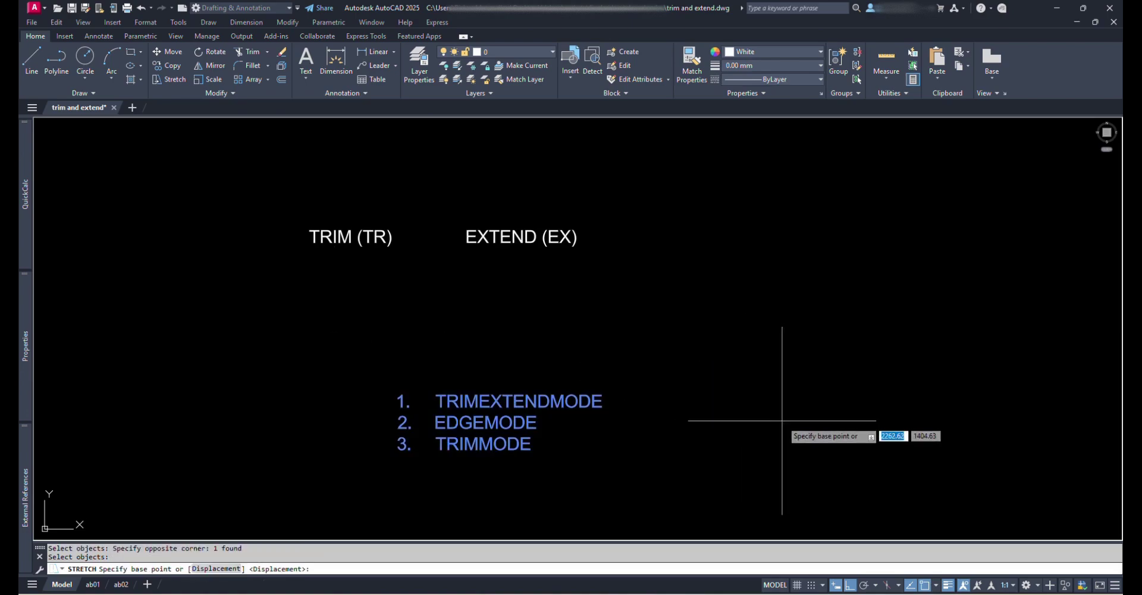
left_click(789, 422)
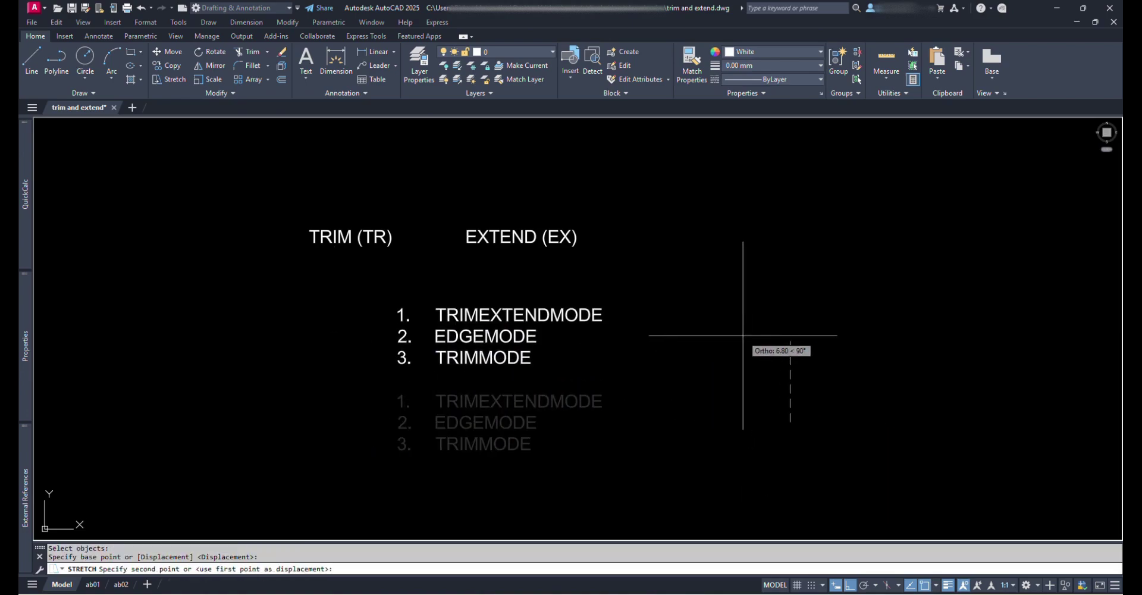
key("F8")
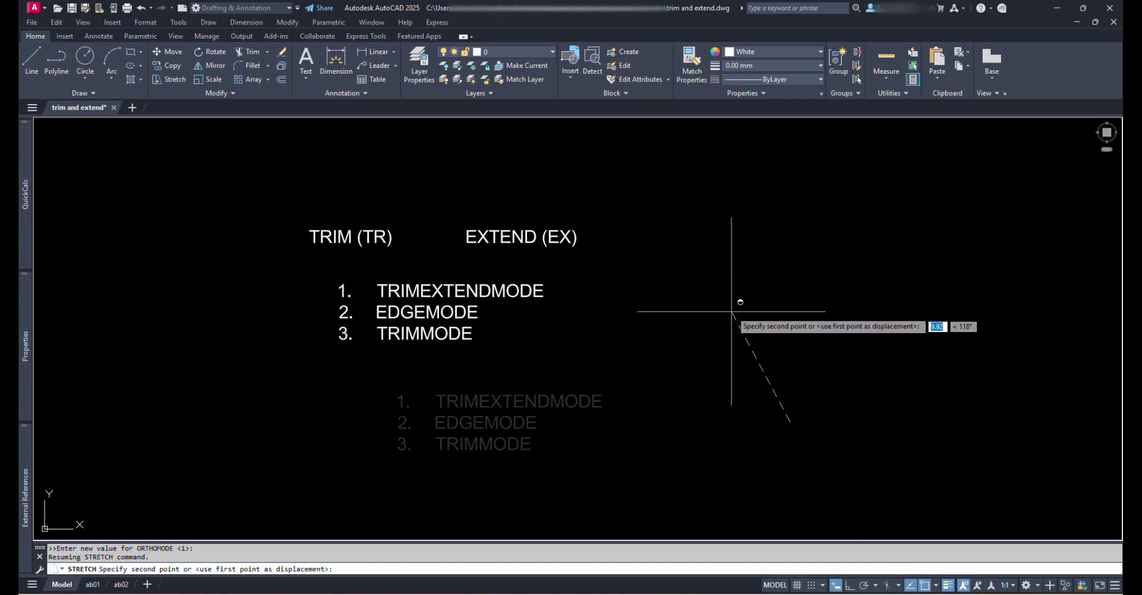
left_click(731, 308)
key("Escape")
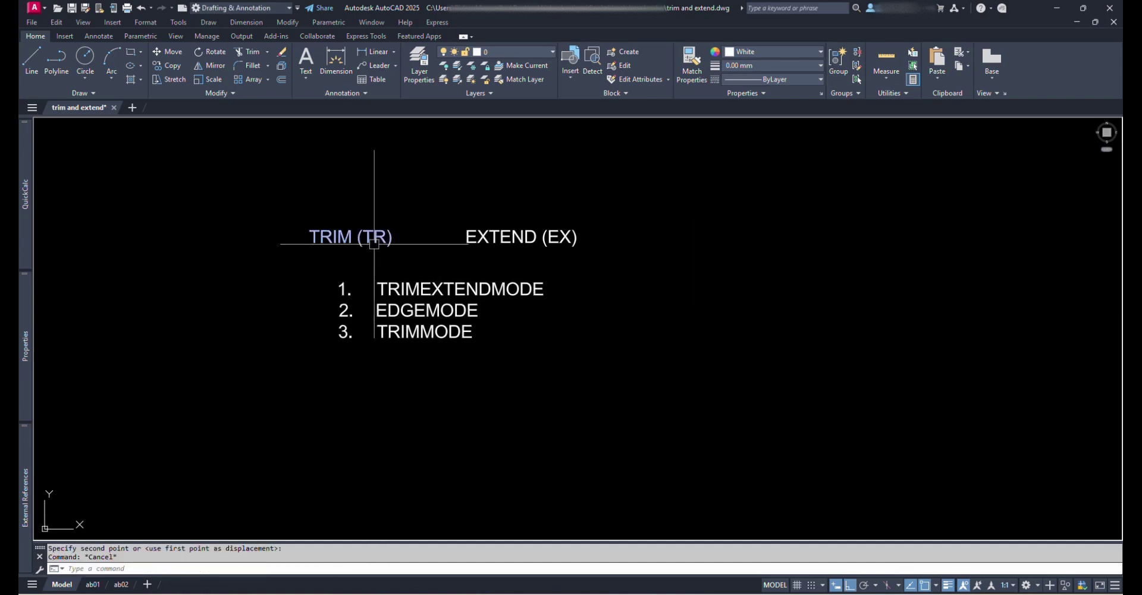
Window-zoom so the headings and numbered list fill the view
type("z")
key("Return")
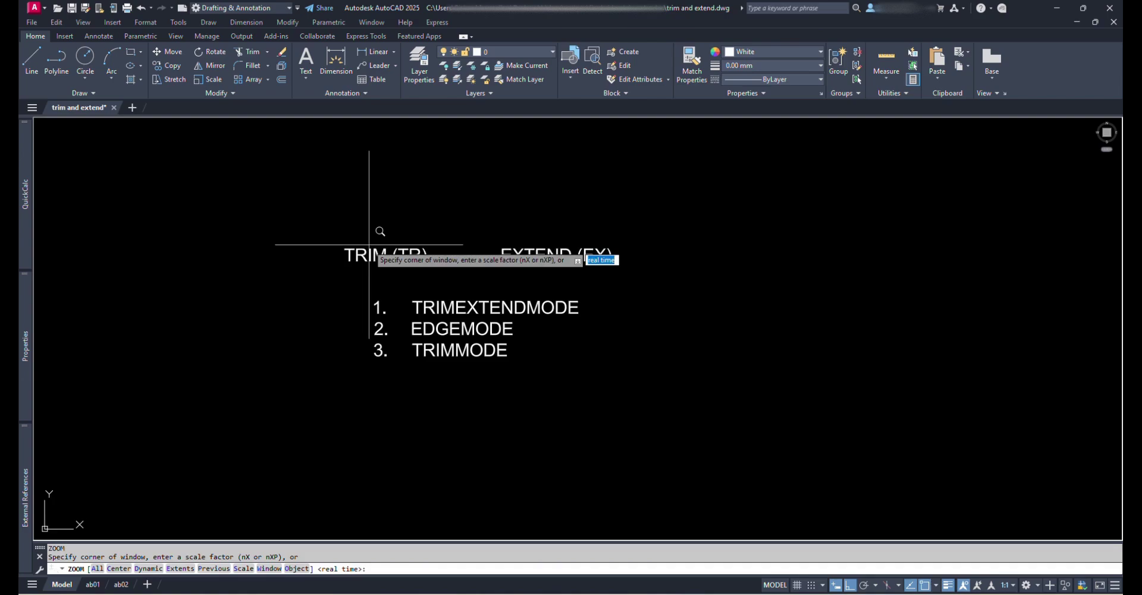
left_click(312, 218)
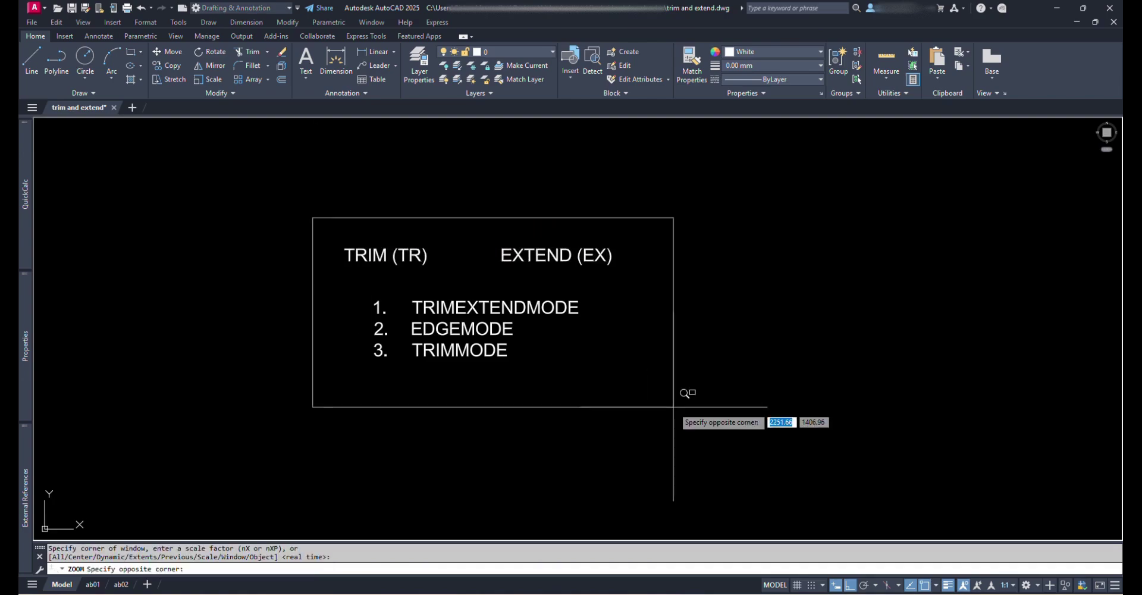
left_click(673, 407)
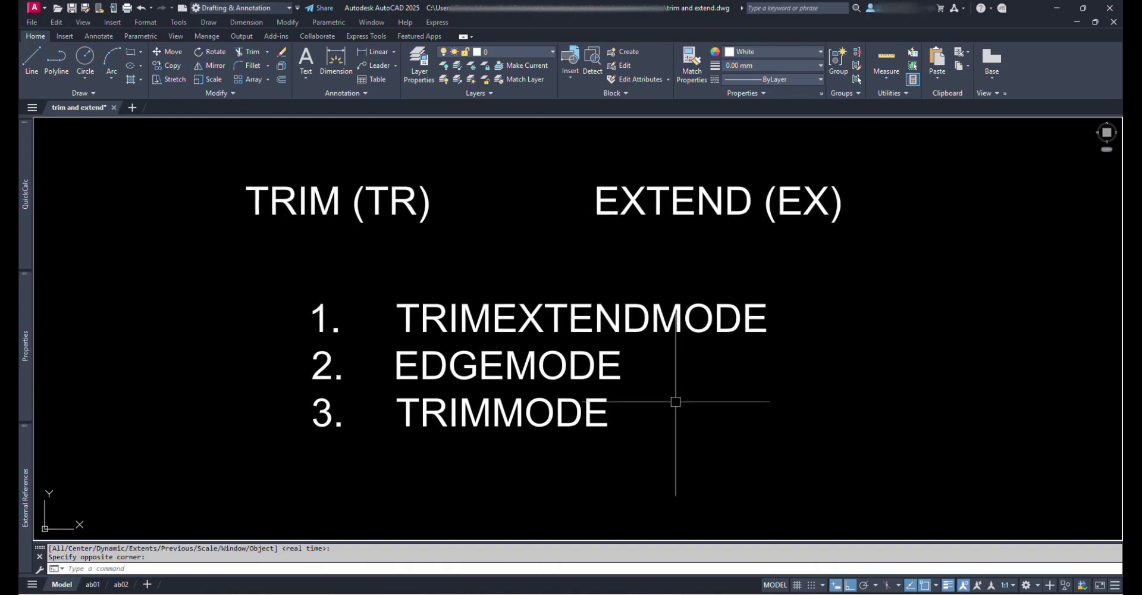
key("Escape")
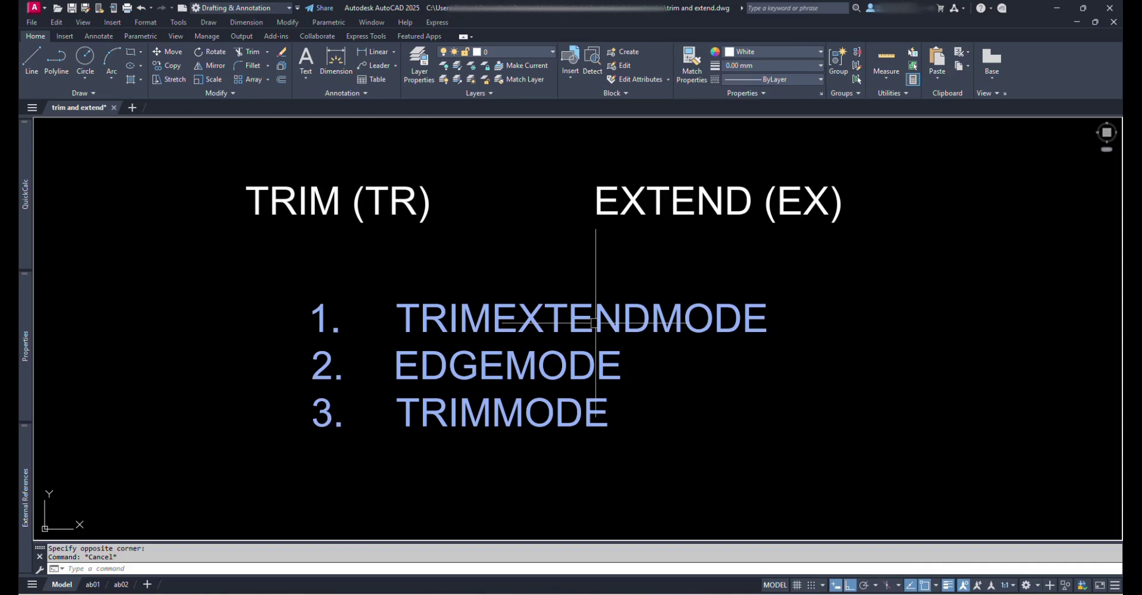
middle_click_drag(595, 321, 600, 340)
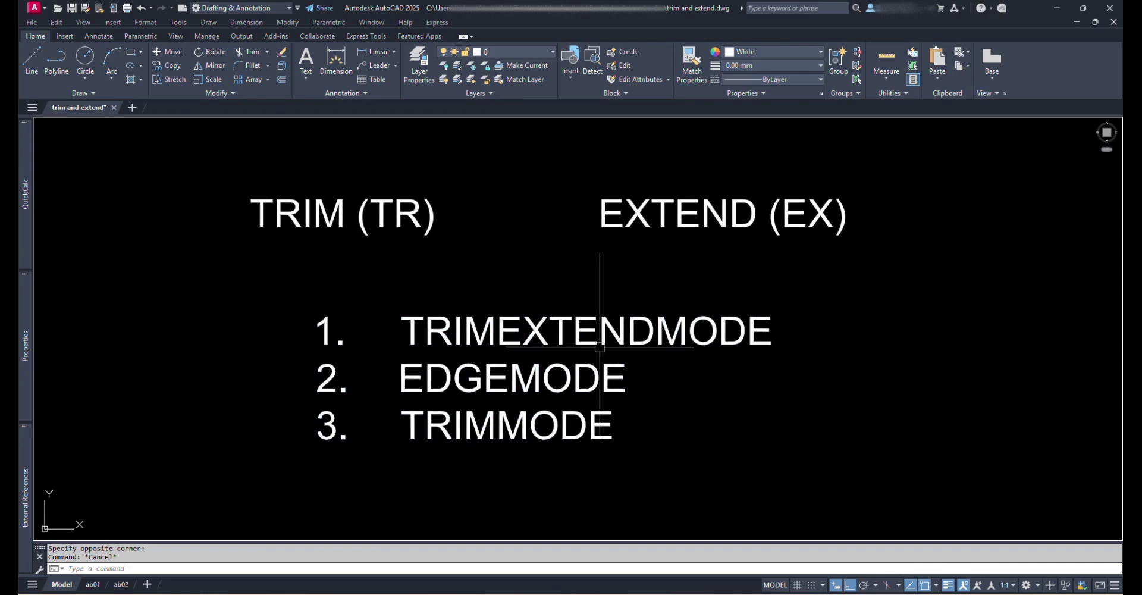